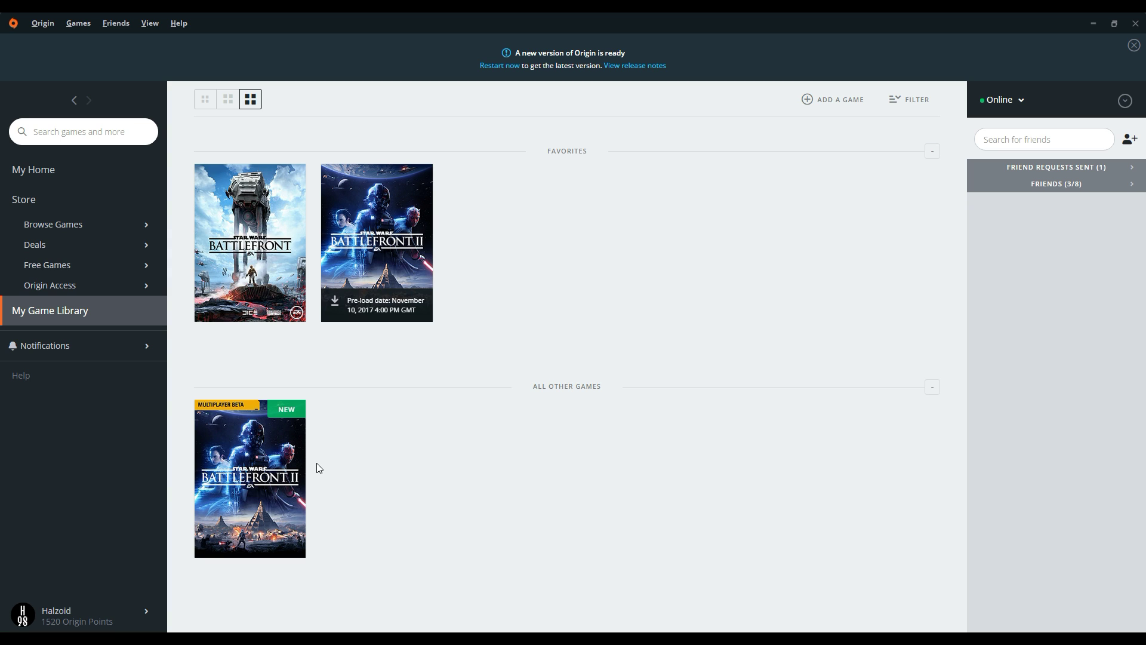
# Select the Battlefront II Multiplayer Beta in Origin's library and try Play twice.
pyautogui.click(282, 464)
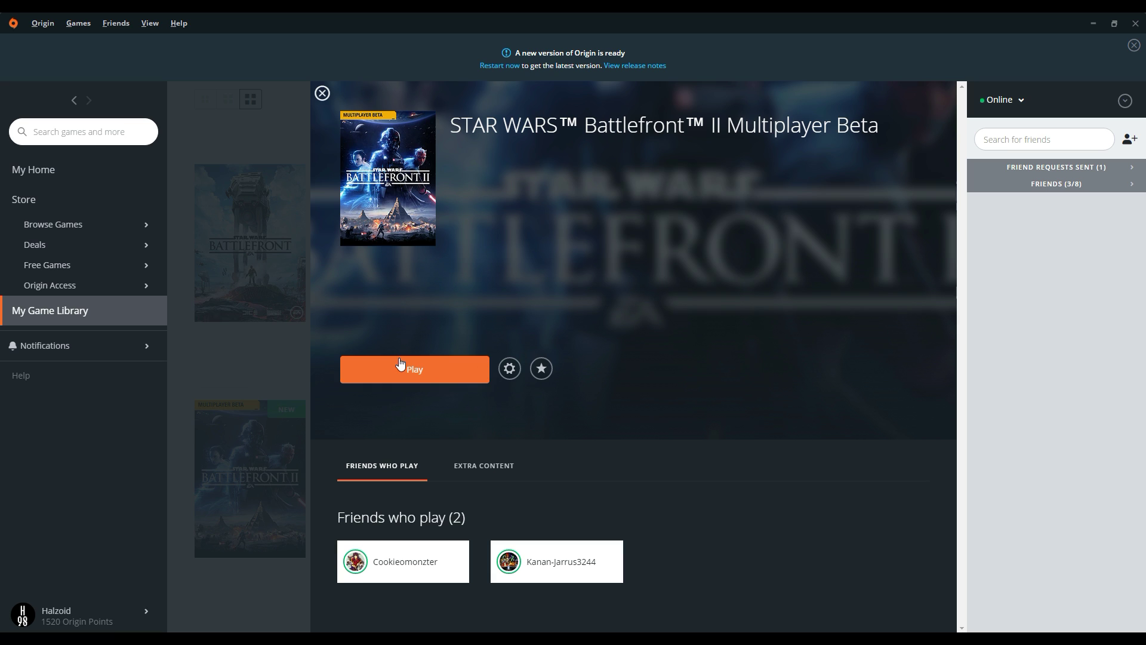
pyautogui.click(399, 365)
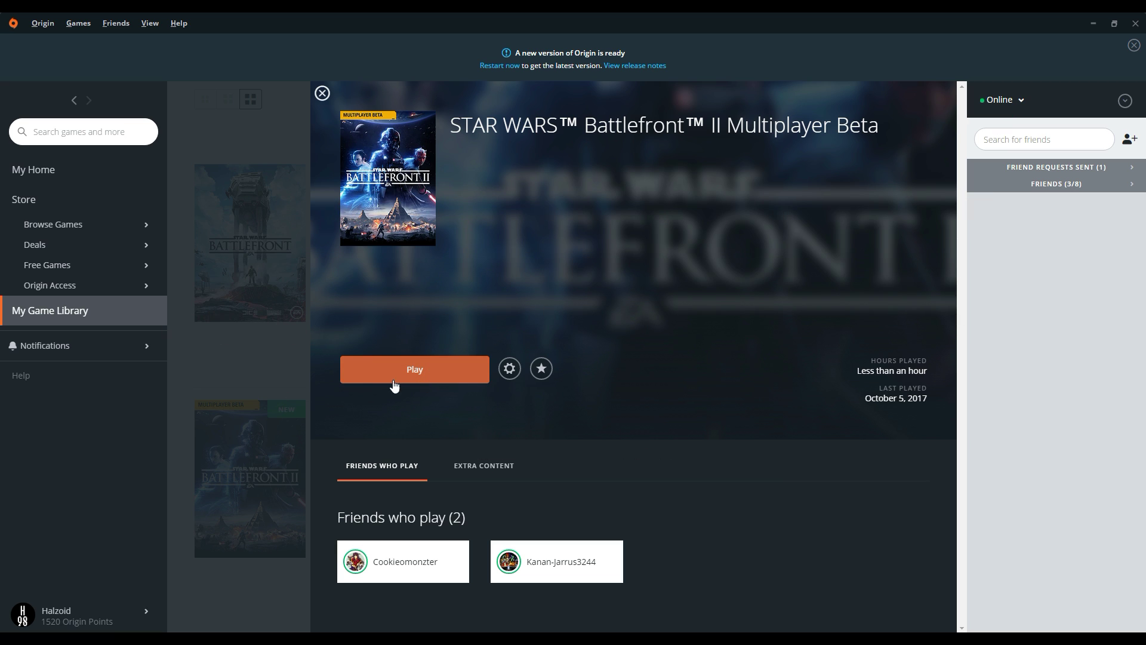
pyautogui.click(448, 369)
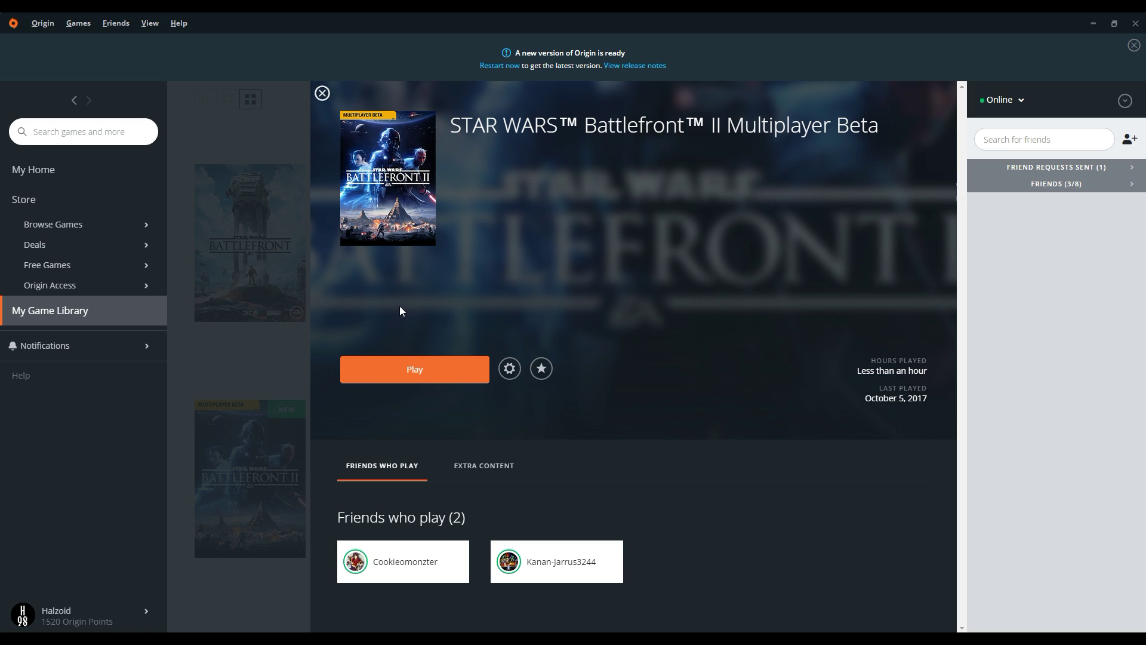
# Search the Steam store and add Star Wars: Battlefront 2 (Classic, 2005), £6.99, to the cart.
pyautogui.click(146, 610)
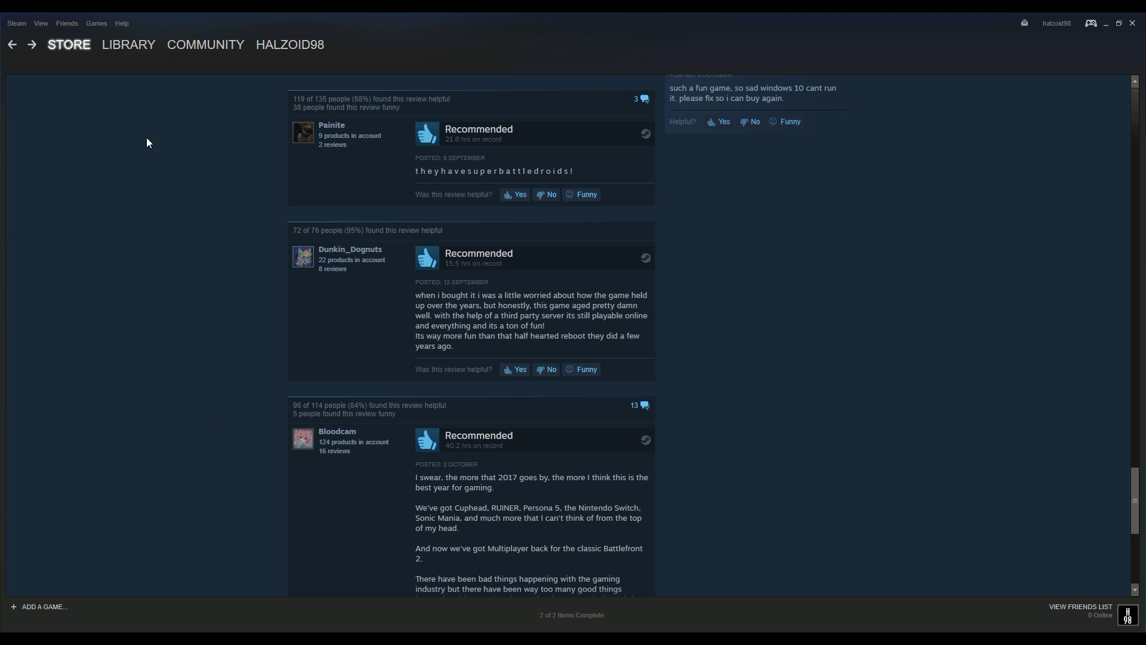
pyautogui.click(79, 44)
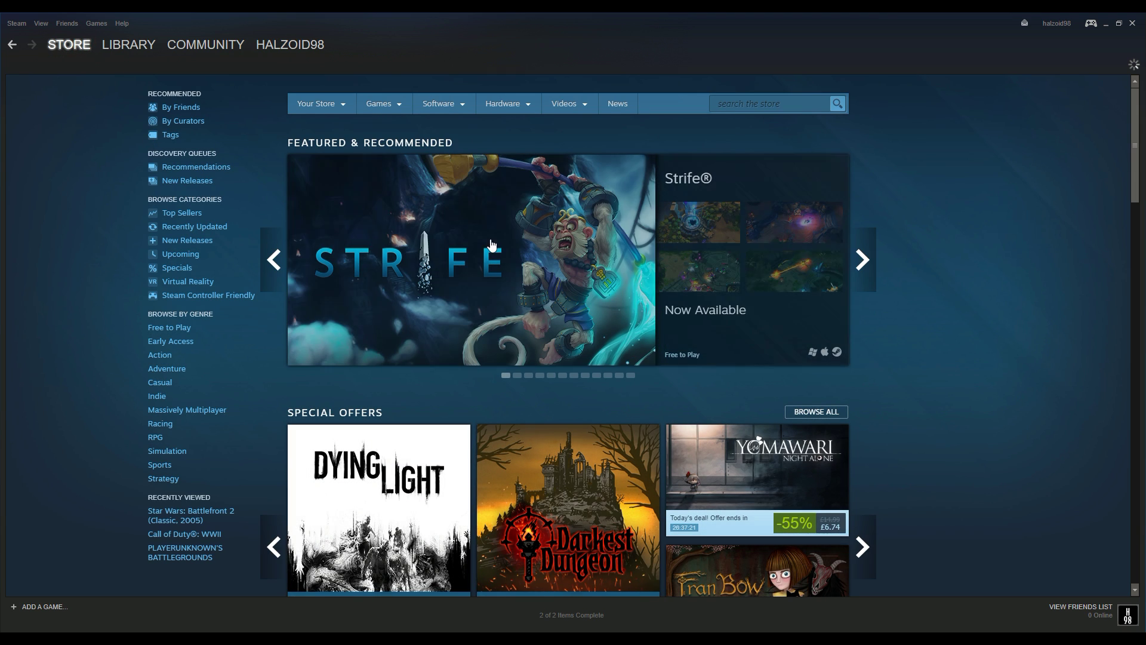
pyautogui.click(764, 103)
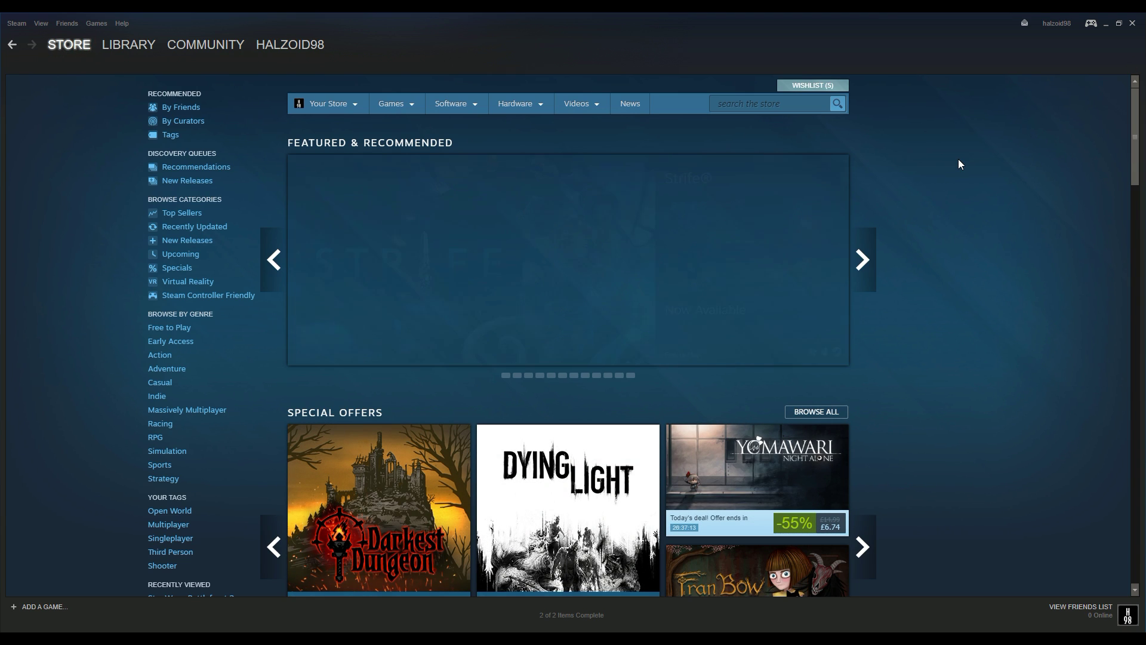
pyautogui.click(785, 106)
pyautogui.write('Star')
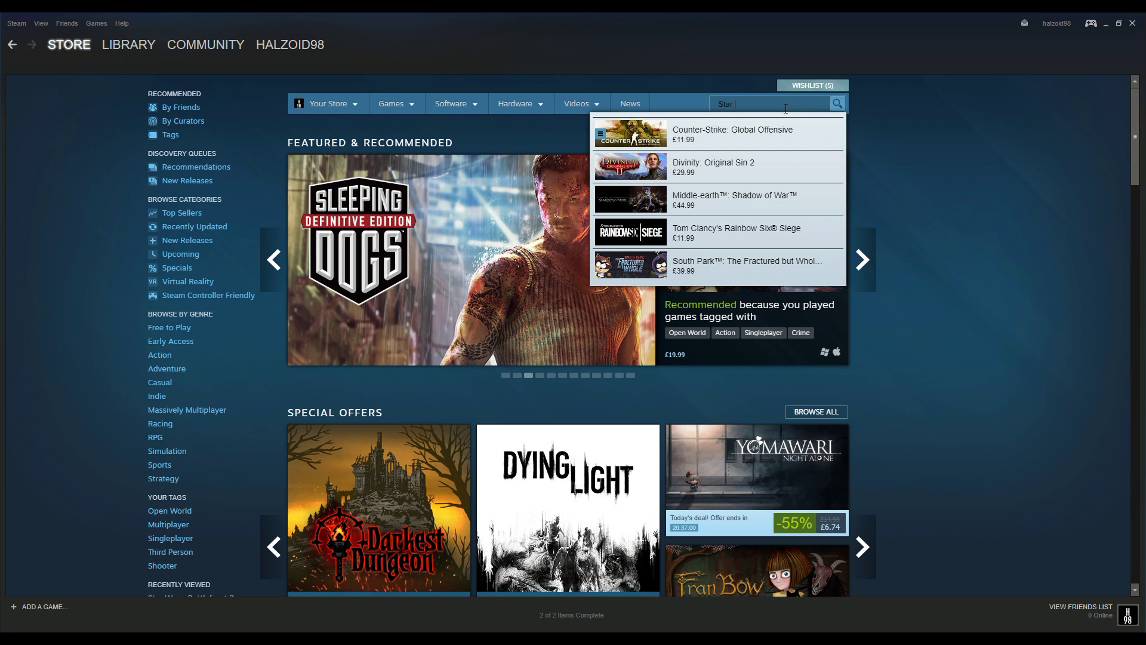
pyautogui.write('Wars')
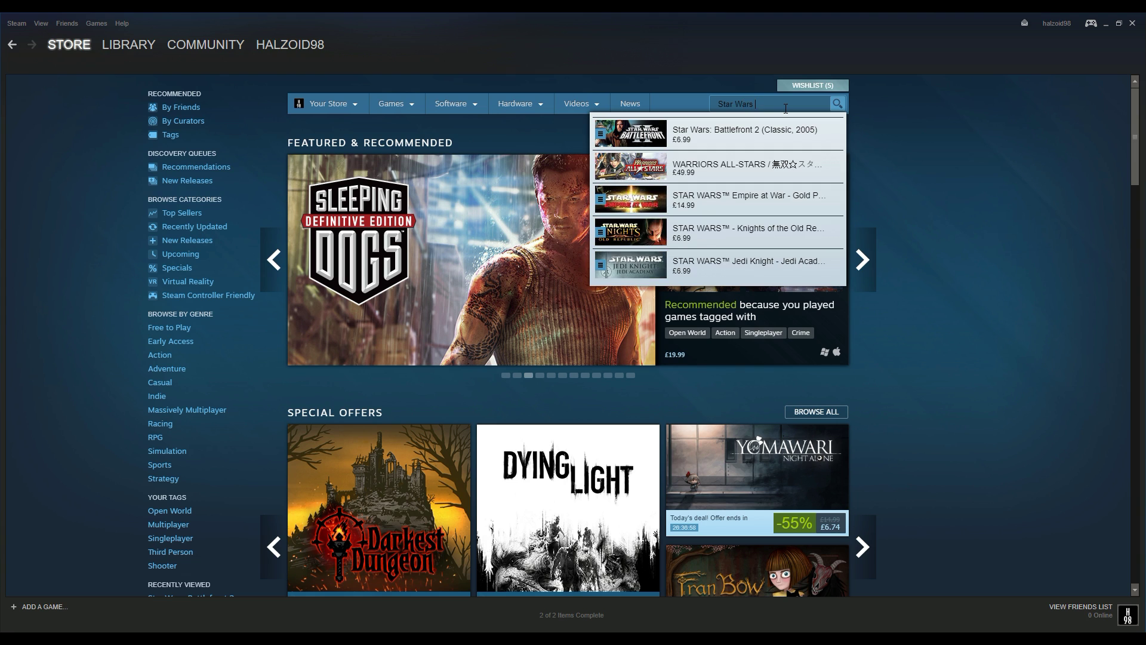
pyautogui.write(' Battlefront')
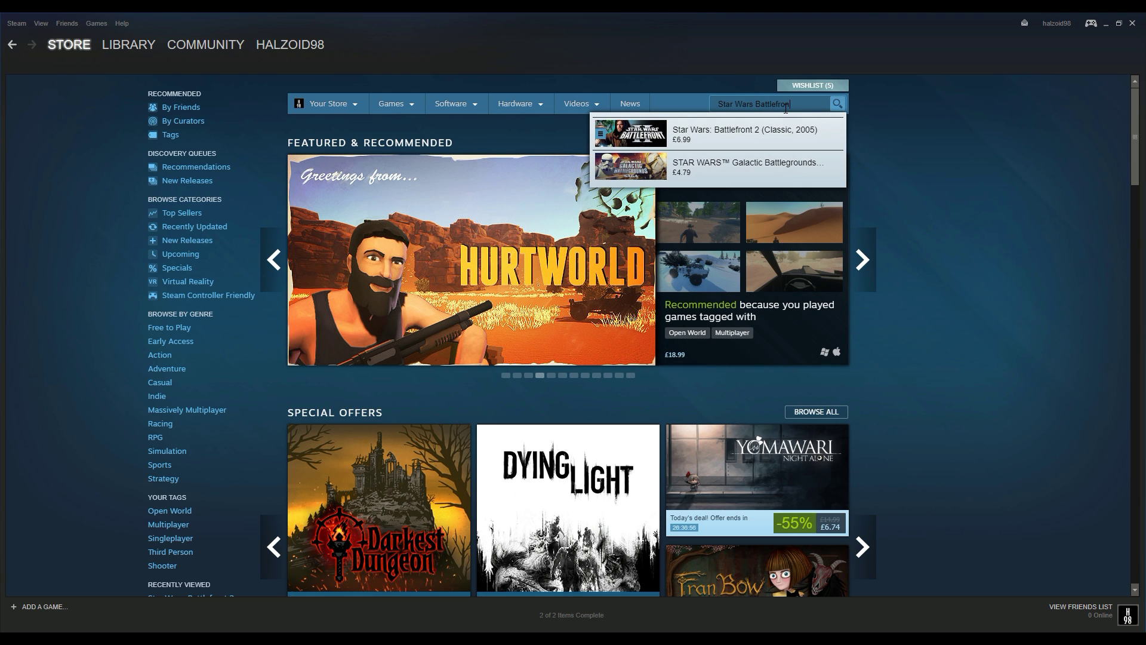
pyautogui.write(' 2')
pyautogui.click(743, 131)
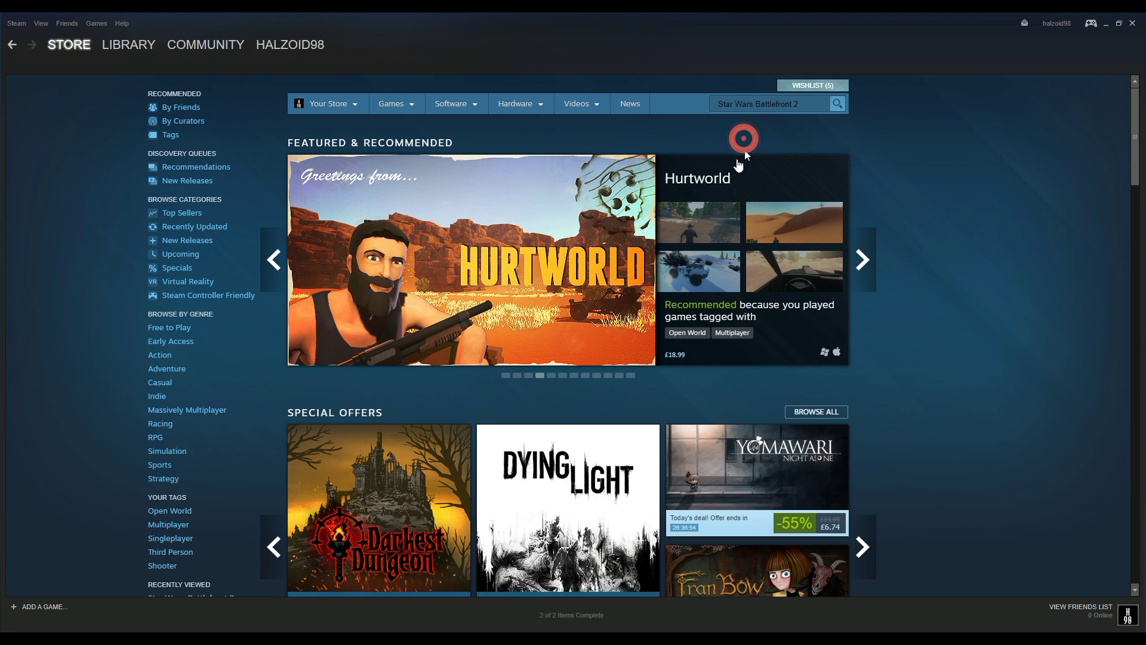
pyautogui.scroll(-10, 459, 275)
pyautogui.scroll(1, 459, 276)
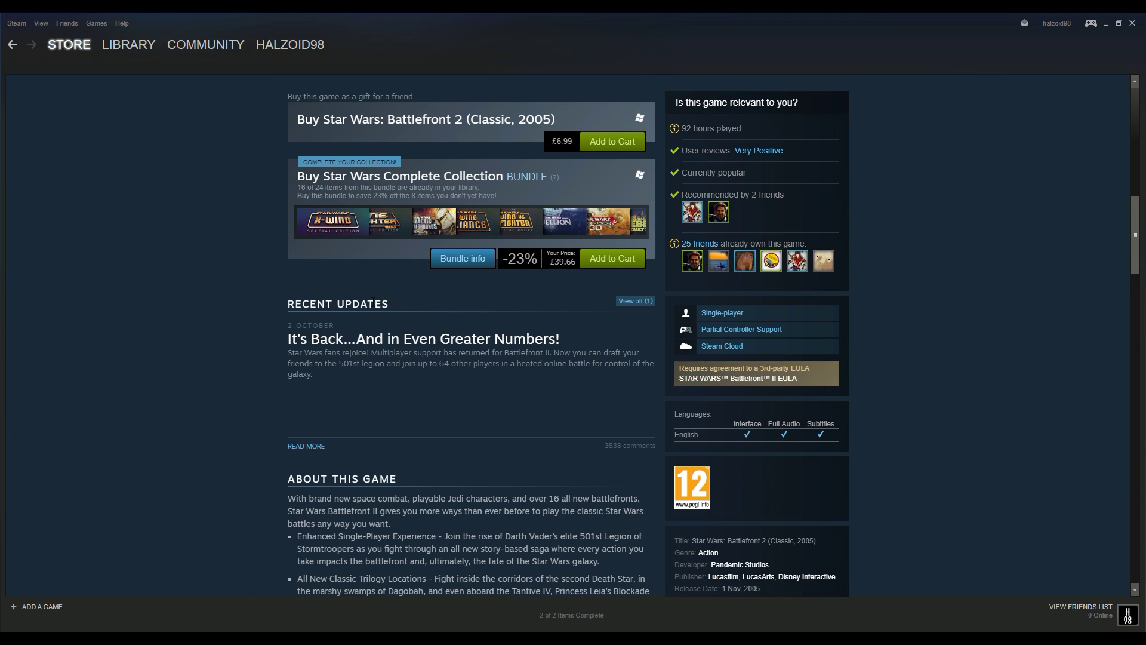
pyautogui.scroll(1, 504, 303)
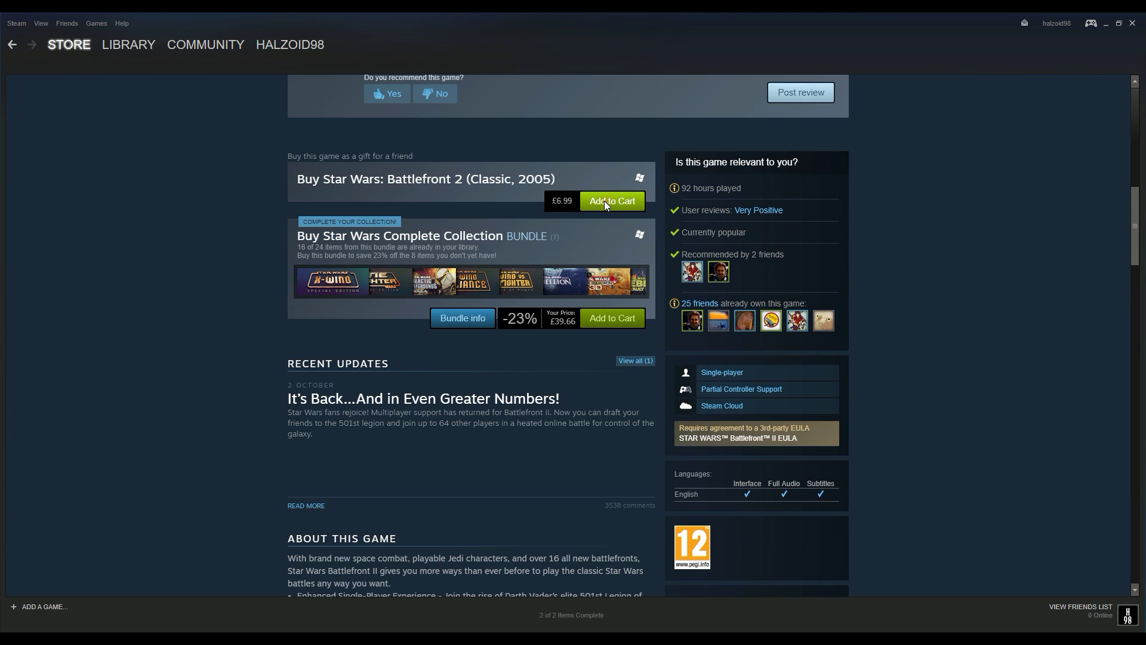
pyautogui.click(604, 200)
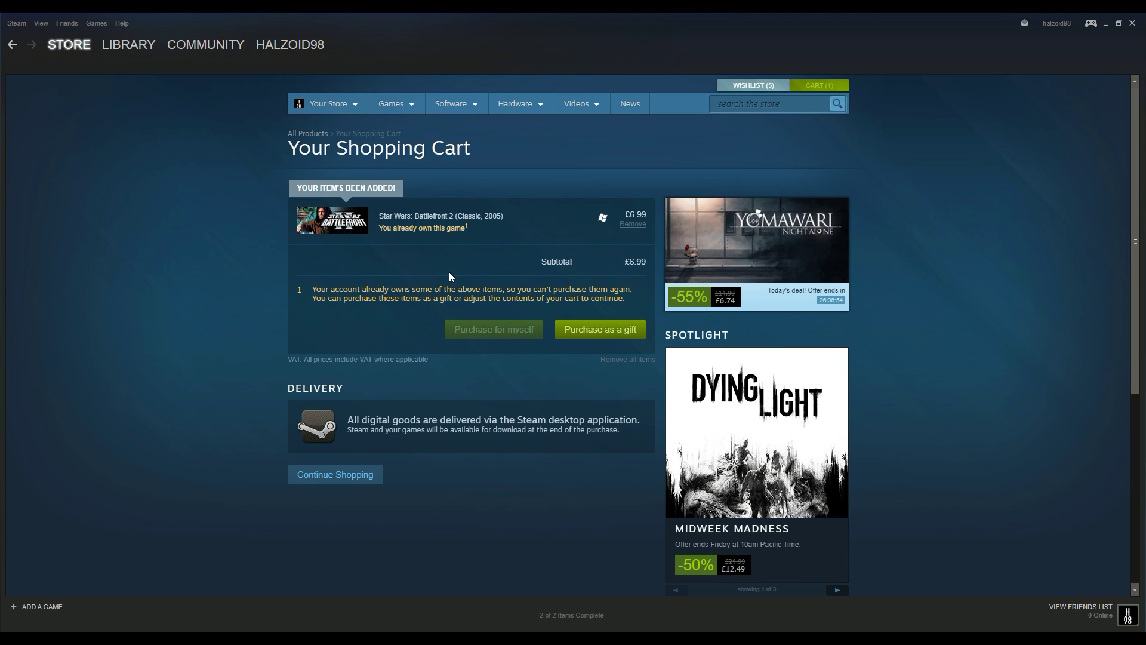
# Select Star Wars: Battlefront 2 (Classic, 2005) in the Steam library and start it.
pyautogui.click(126, 41)
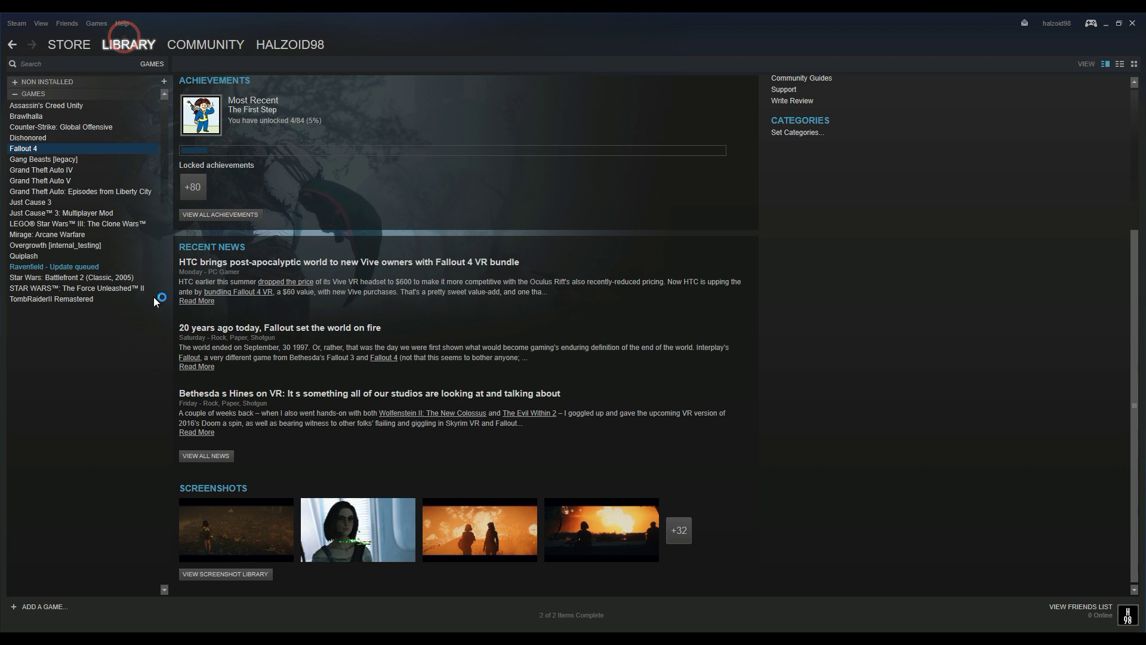
pyautogui.click(57, 276)
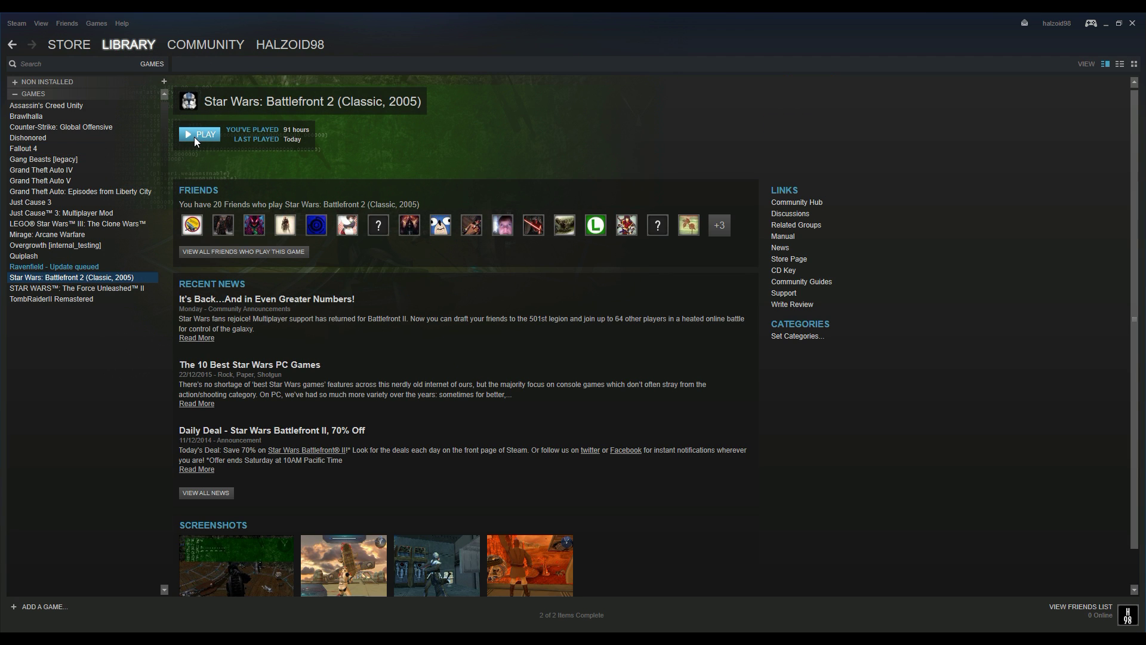
pyautogui.click(195, 137)
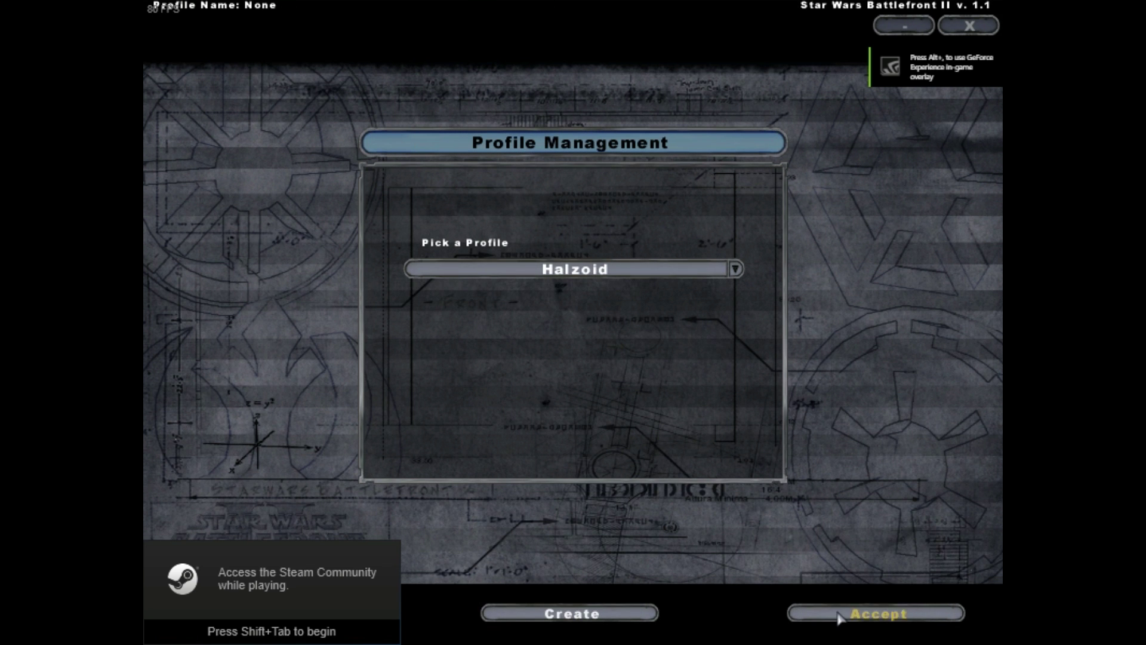
# Load the player profile and go to the Instant Action battle setup.
pyautogui.click(849, 612)
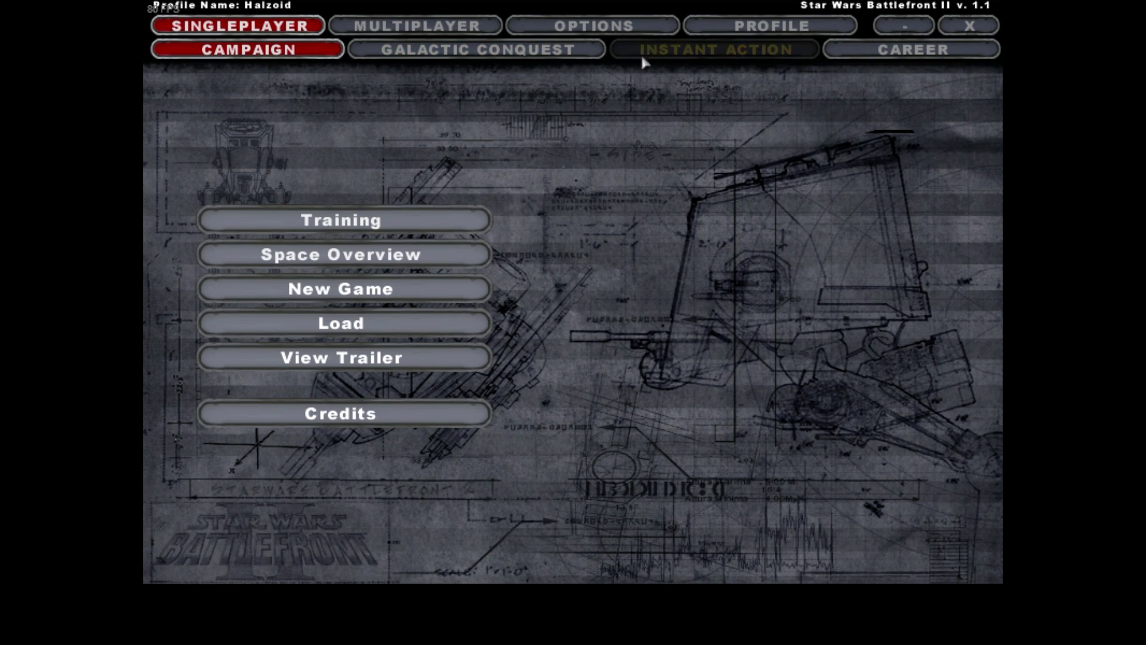
pyautogui.click(678, 58)
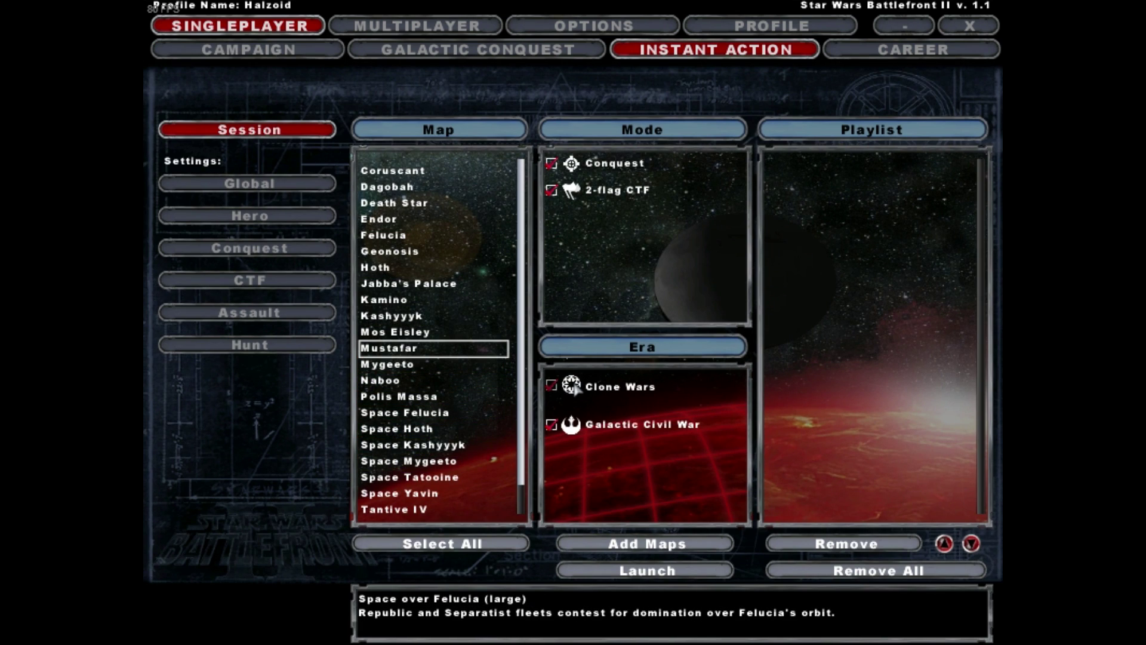
pyautogui.scroll(-2, 523, 376)
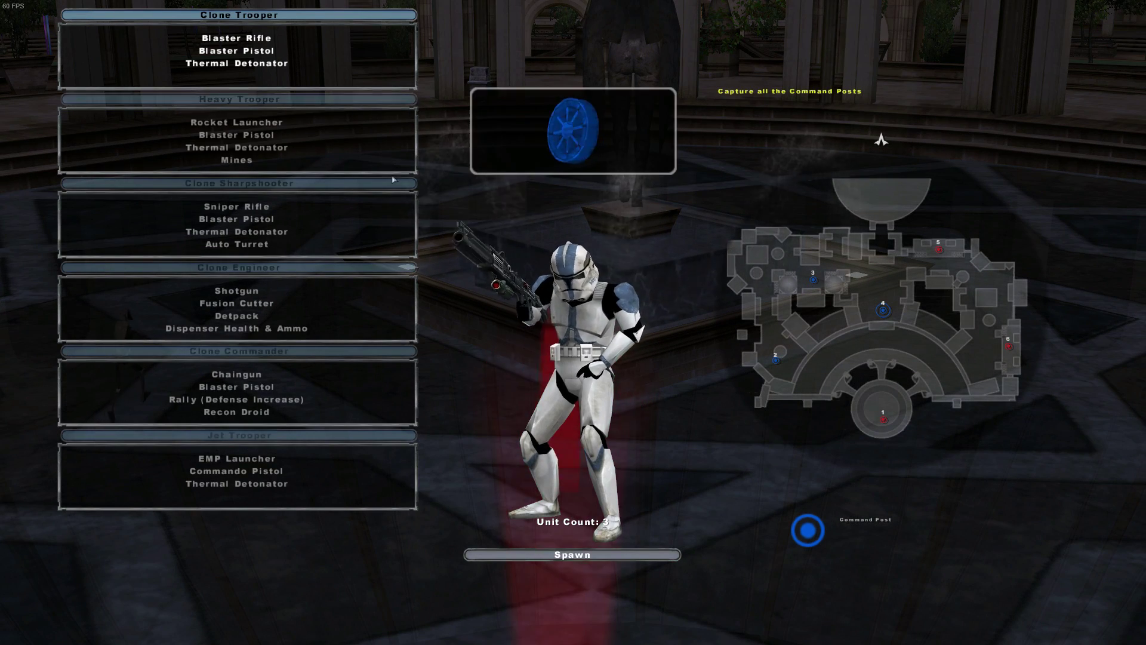
# Spawn as a Clone Trooper and charge through the city, shooting at an Assassin Droid.
pyautogui.click(624, 561)
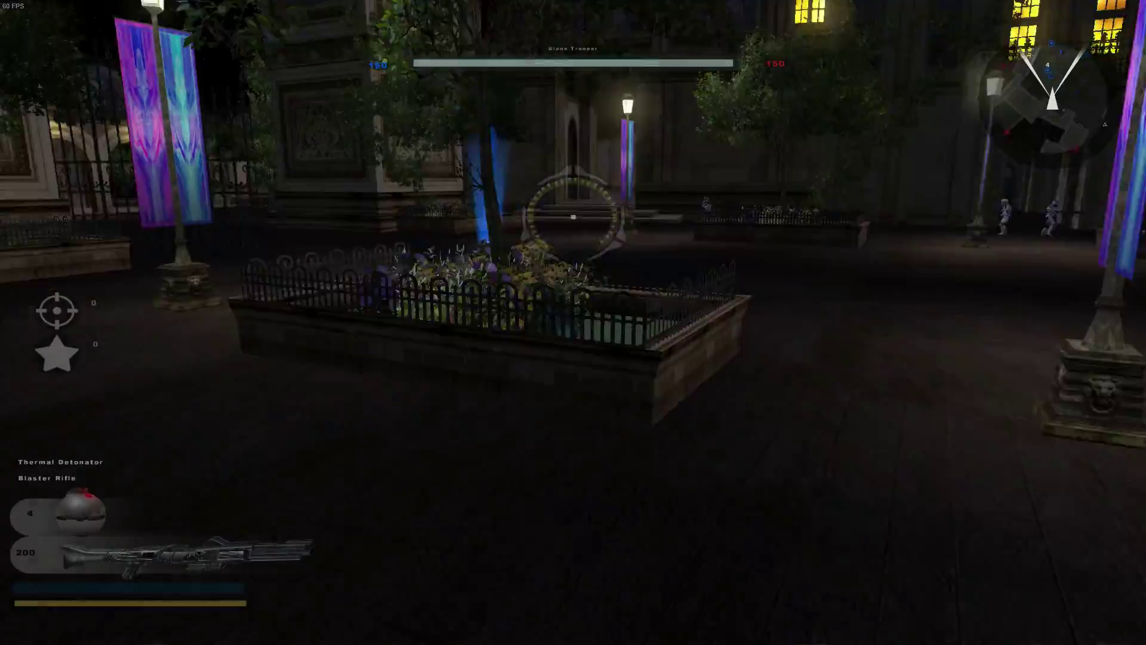
pyautogui.press('v')
pyautogui.press('w')
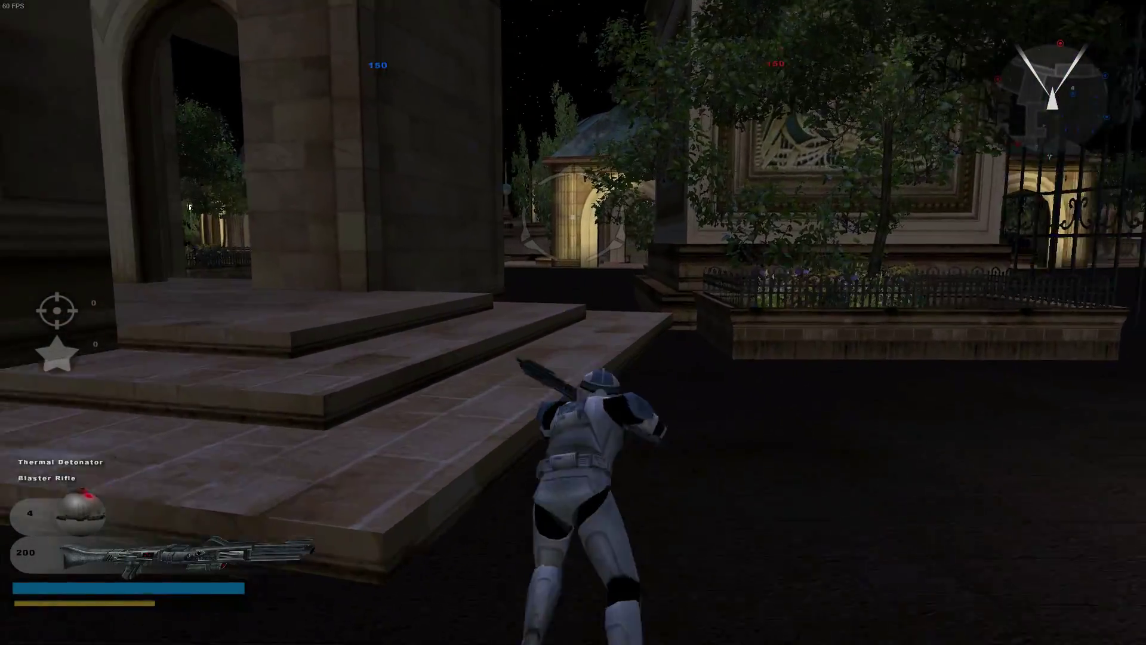
pyautogui.press('space')
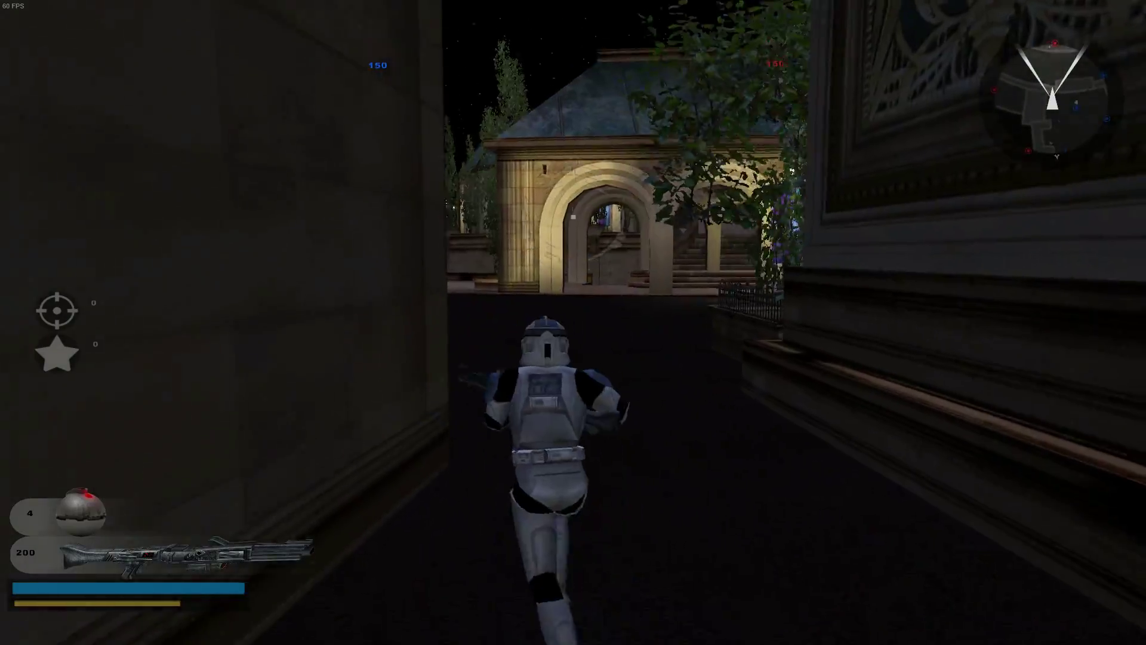
pyautogui.press('w')
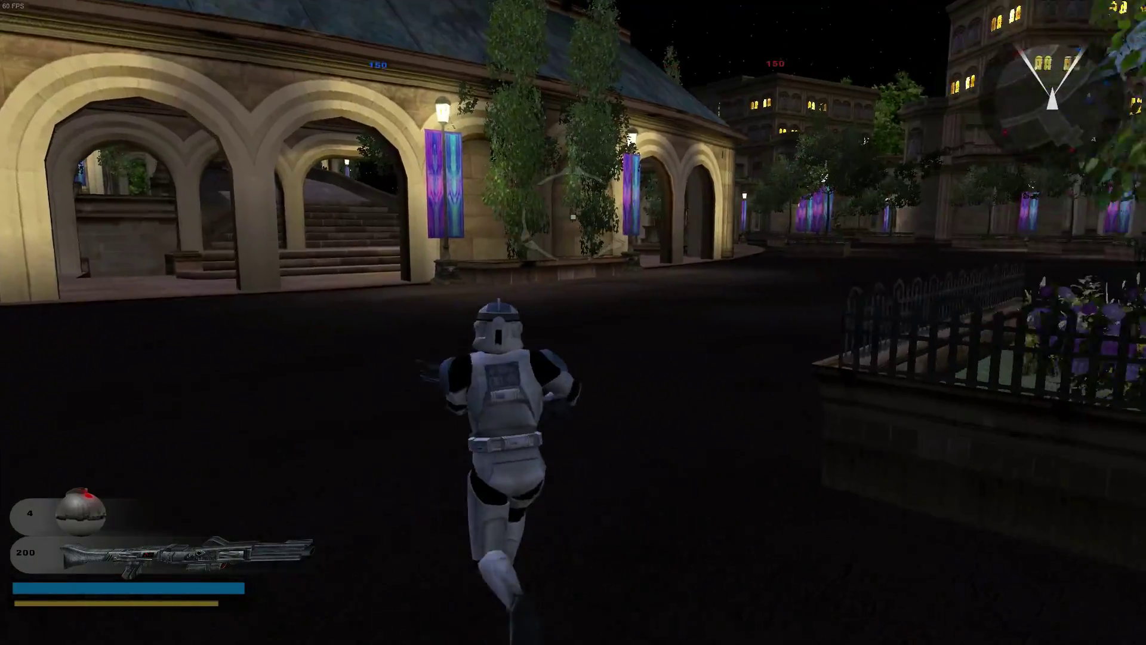
pyautogui.click(573, 211)
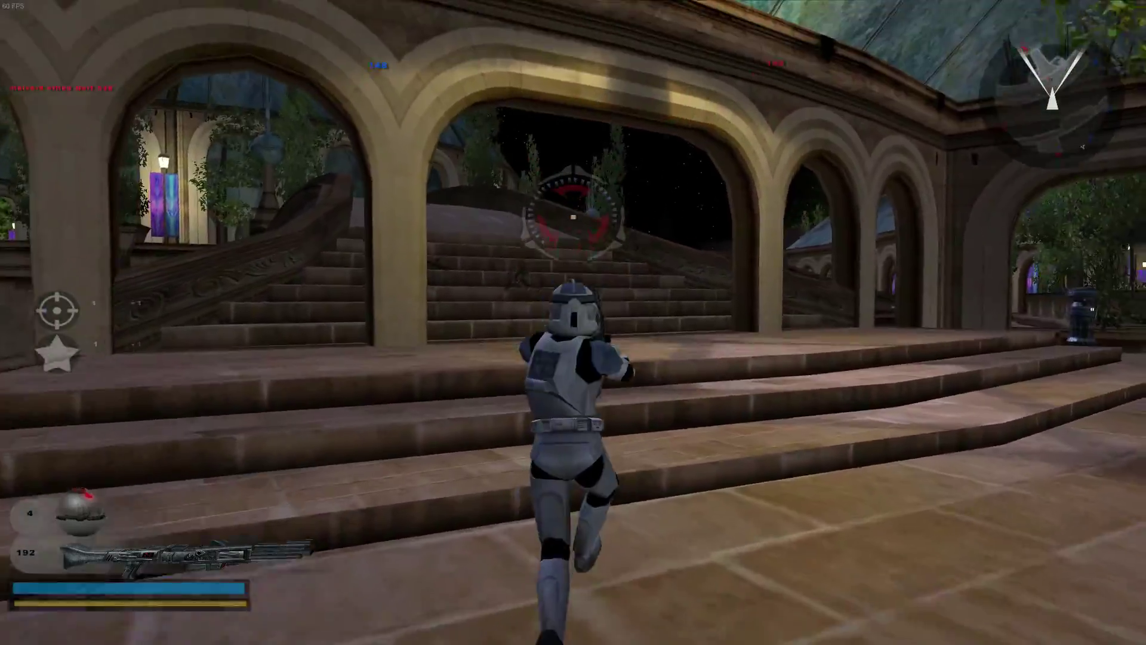
pyautogui.press('w')
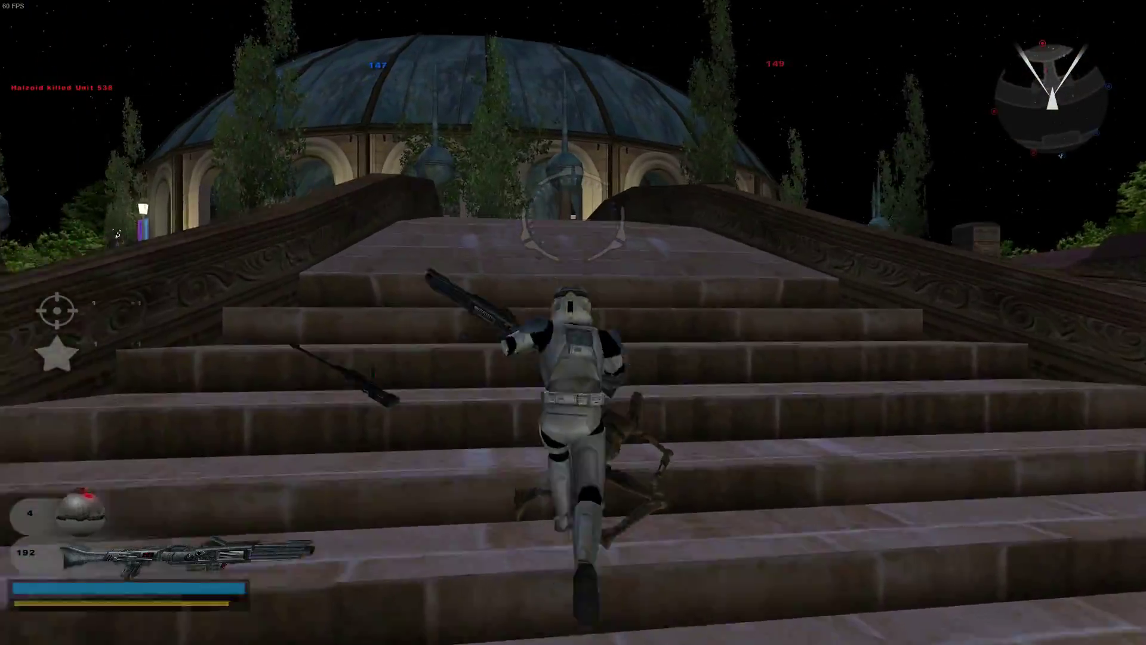
pyautogui.press('w')
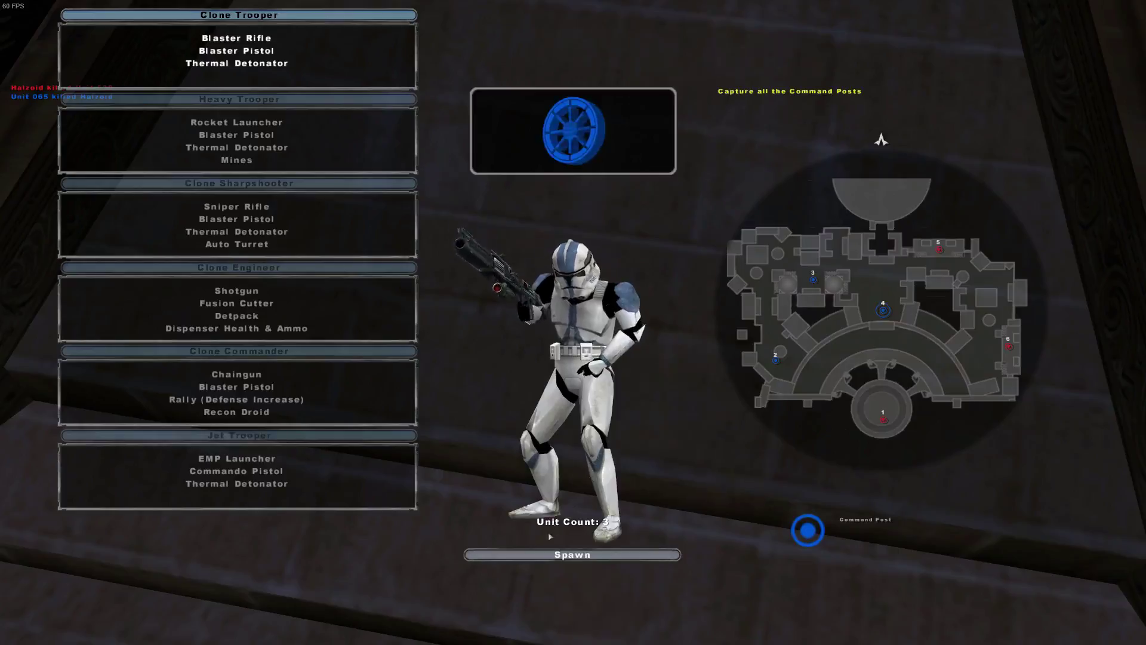
# Respawn in the courtyard, fire at a Super Battle Droid, then preview other trooper classes.
pyautogui.click(552, 553)
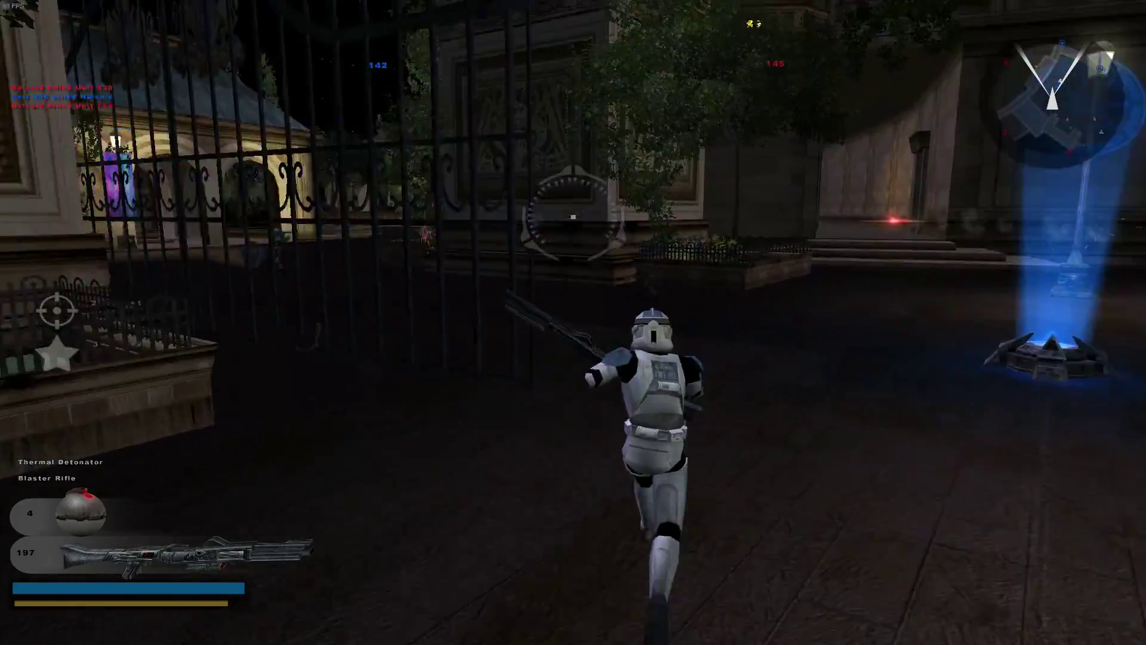
pyautogui.click(573, 216)
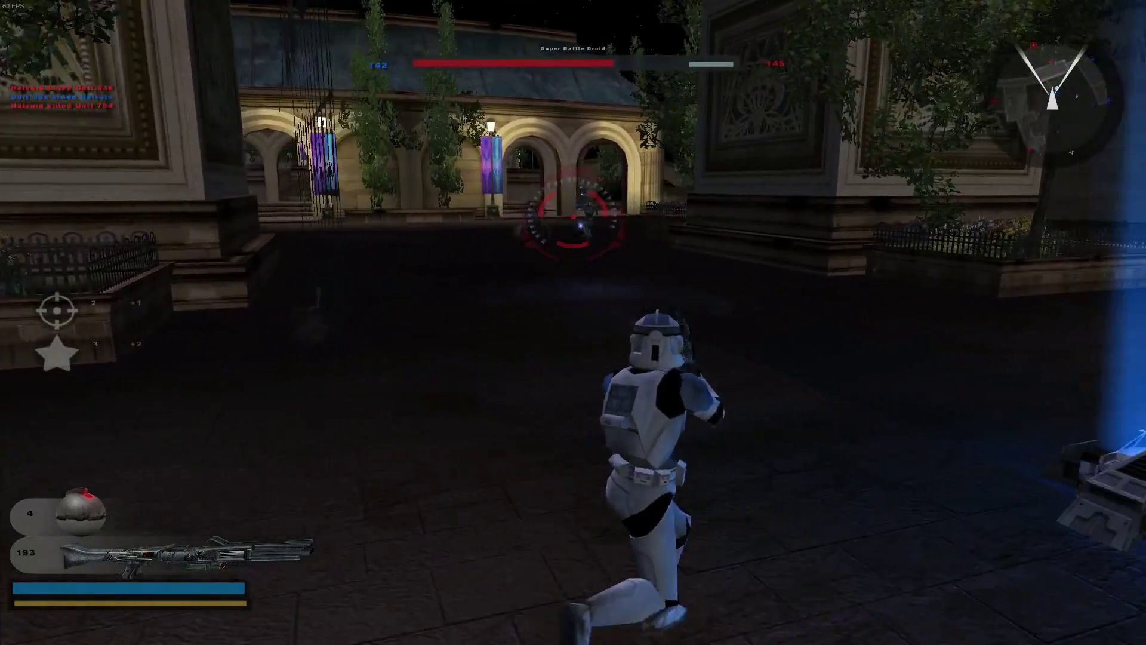
pyautogui.press('e')
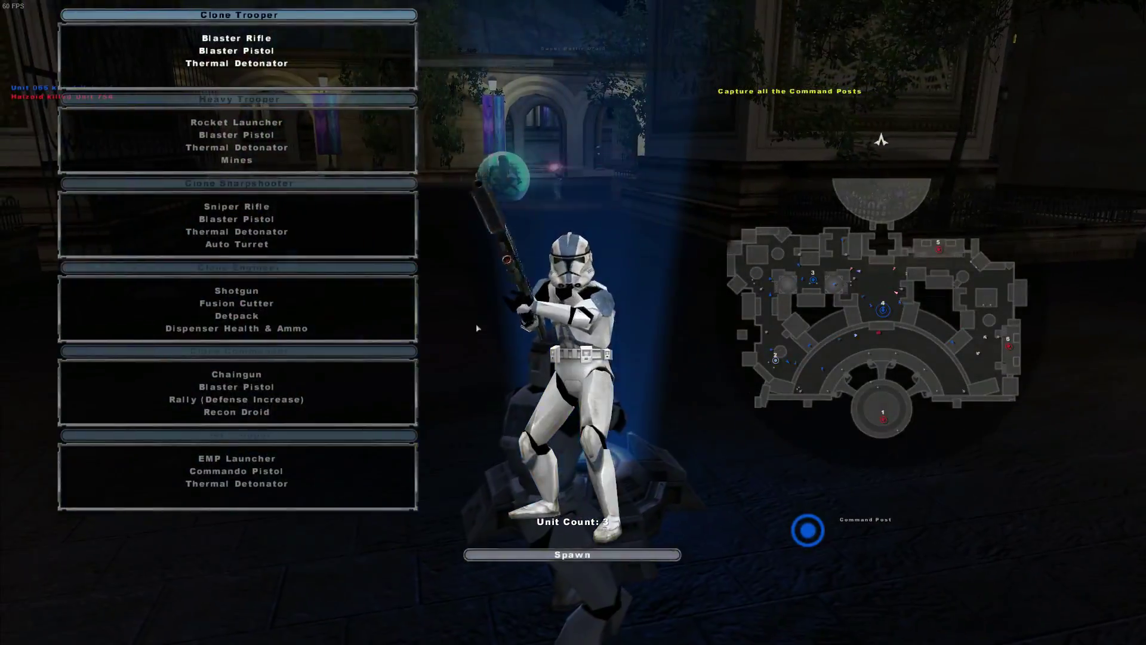
pyautogui.click(366, 309)
pyautogui.click(313, 394)
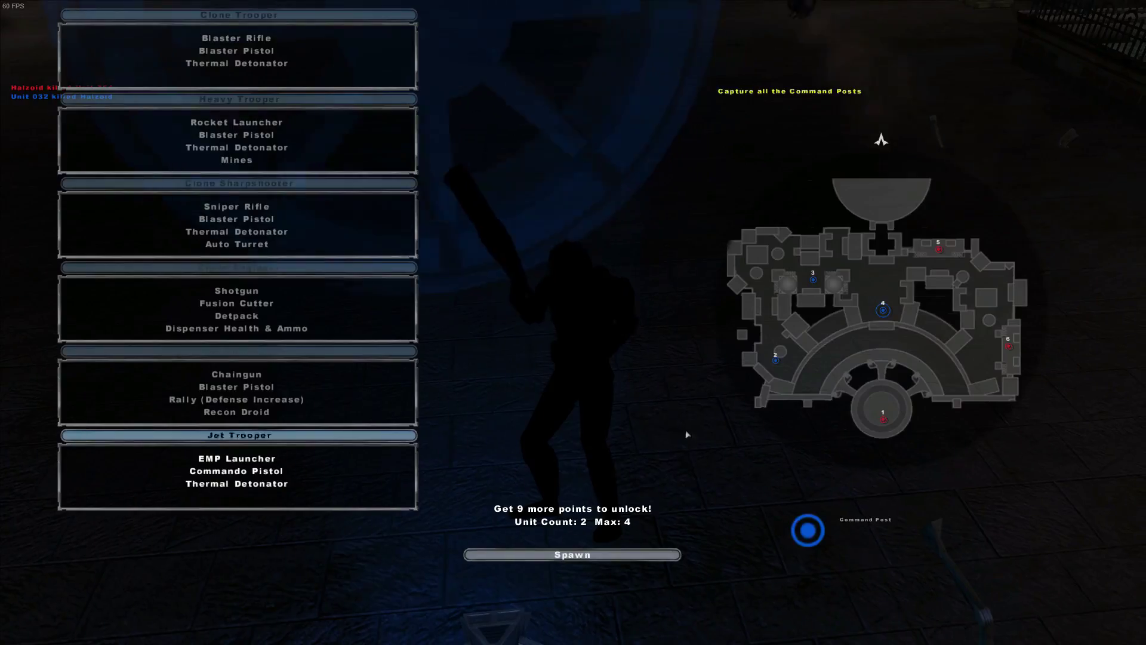
# Respawn as a Clone Trooper and shoot down the advancing droid.
pyautogui.click(350, 73)
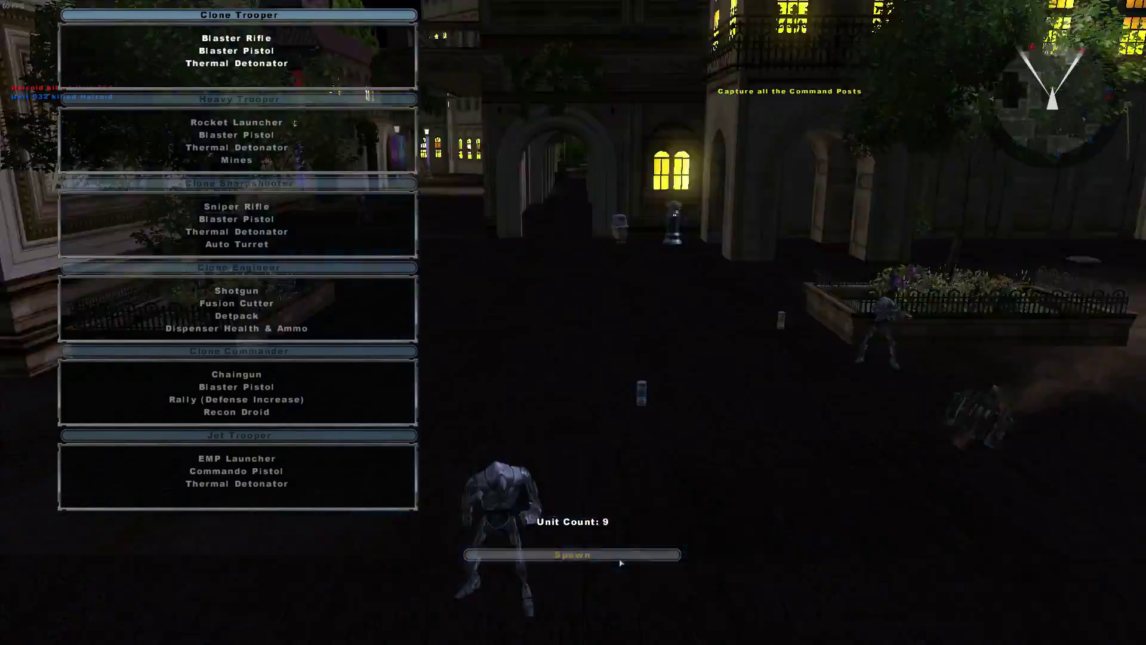
pyautogui.click(620, 557)
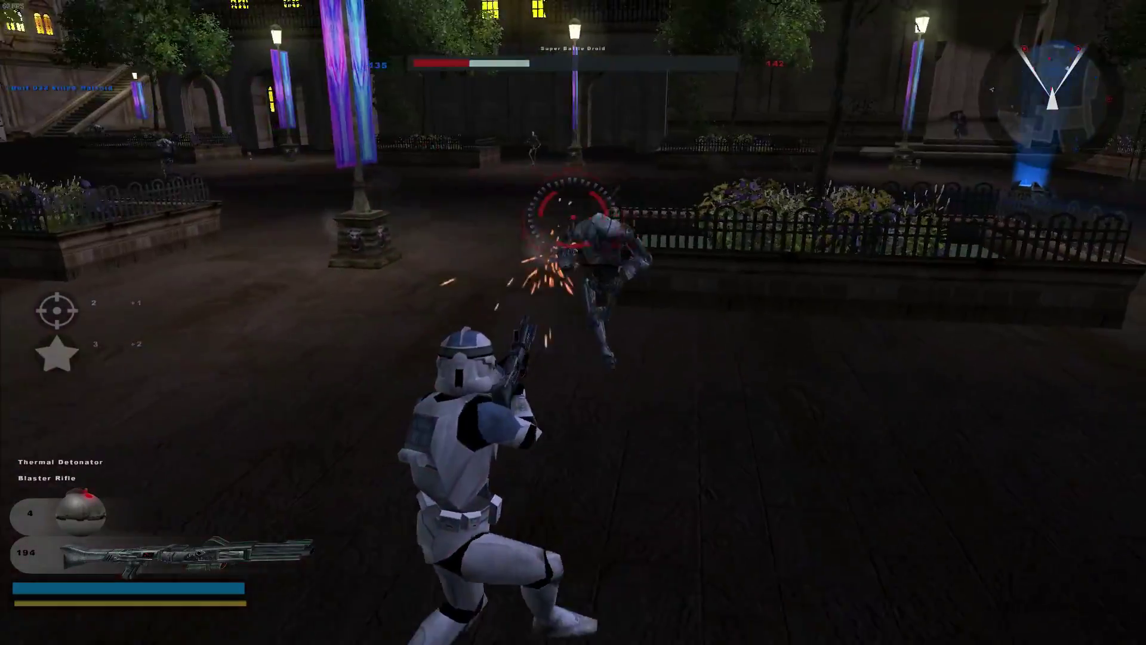
pyautogui.click(573, 202)
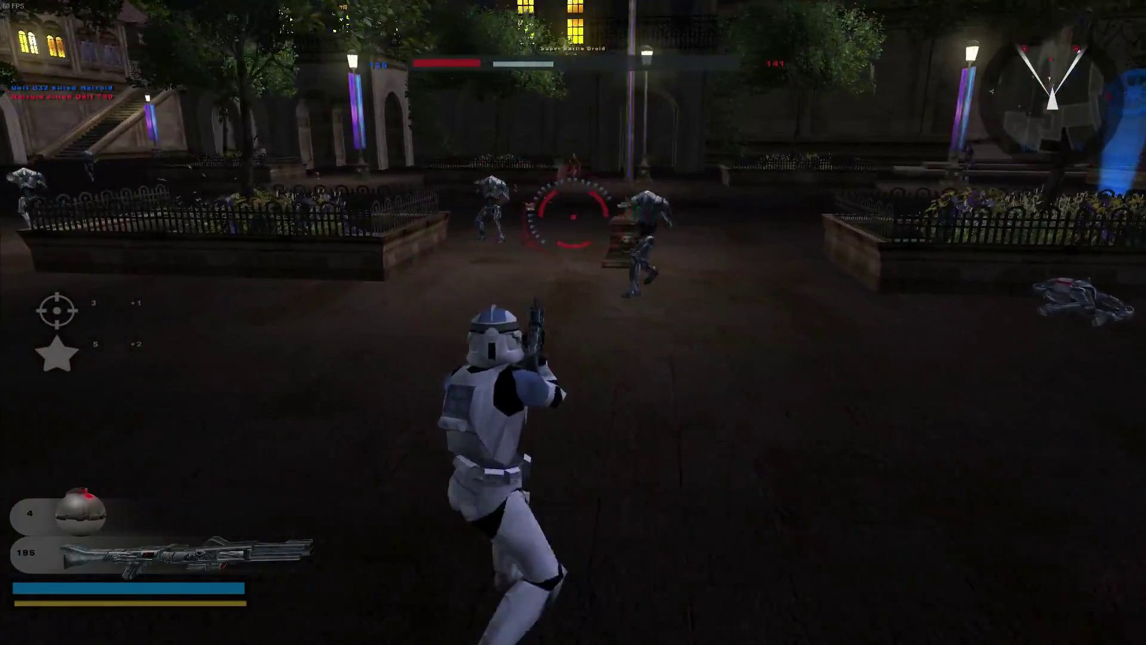
pyautogui.click(573, 215)
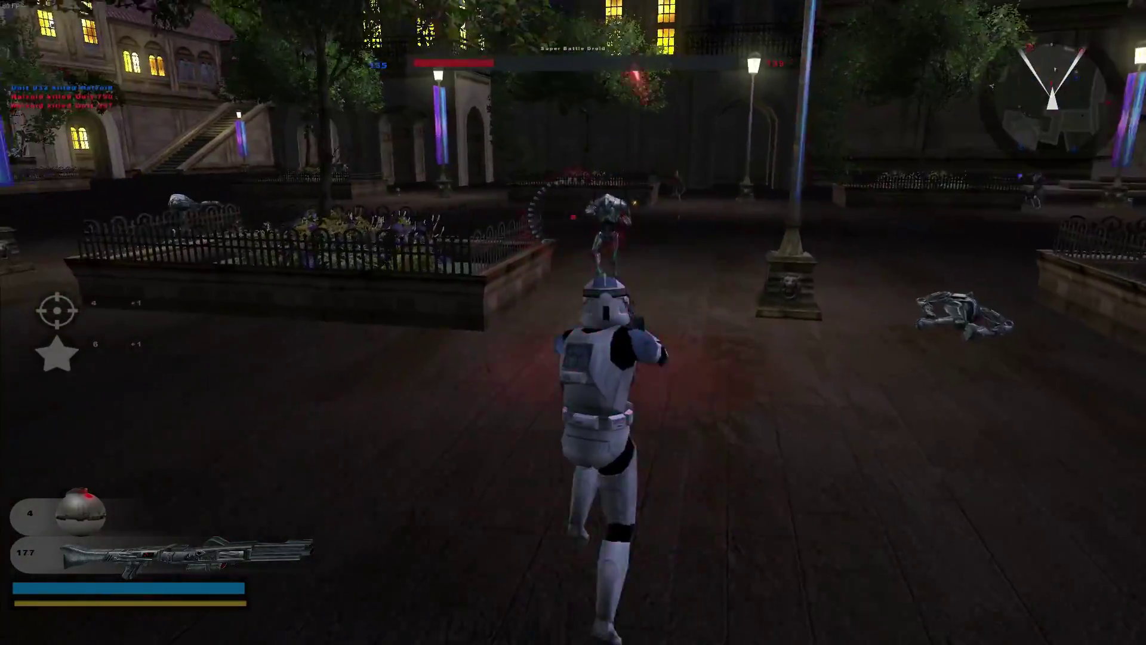
pyautogui.click(573, 210)
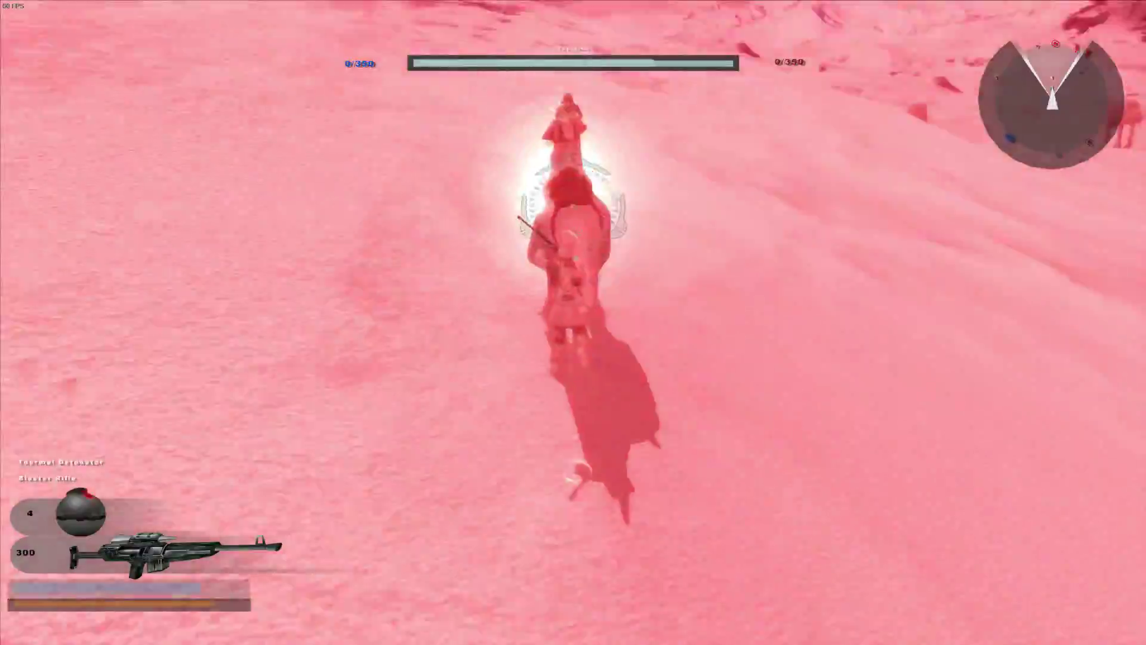
# Dismount the tauntaun, roll away from an explosion and advance toward the towers.
pyautogui.press('e')
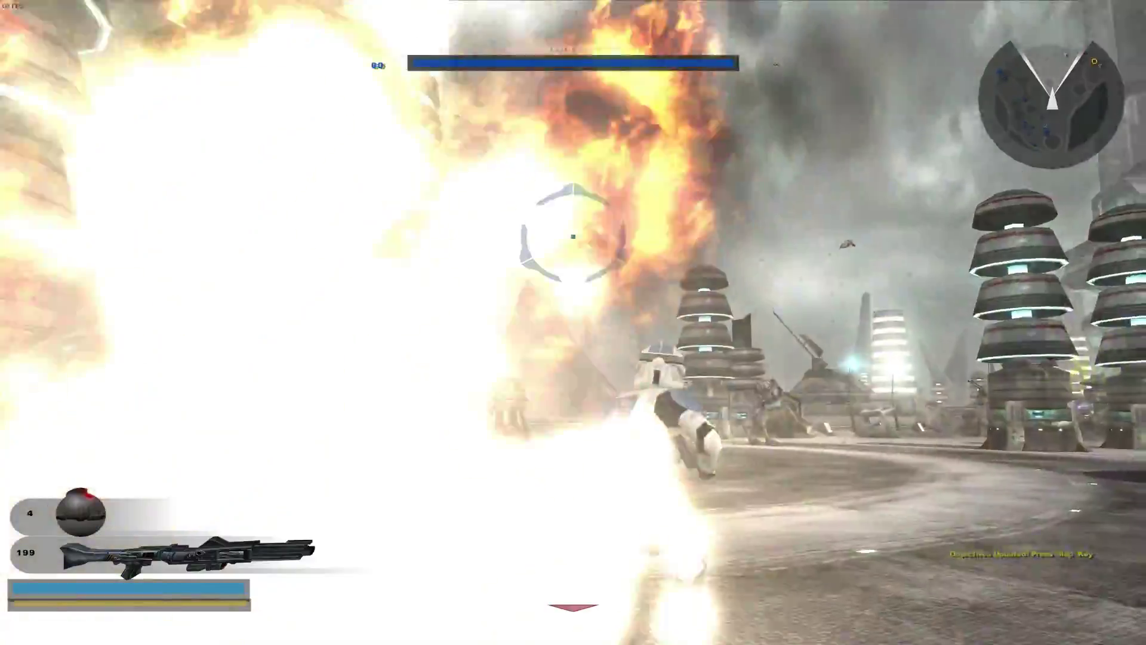
pyautogui.press('c')
pyautogui.press('w')
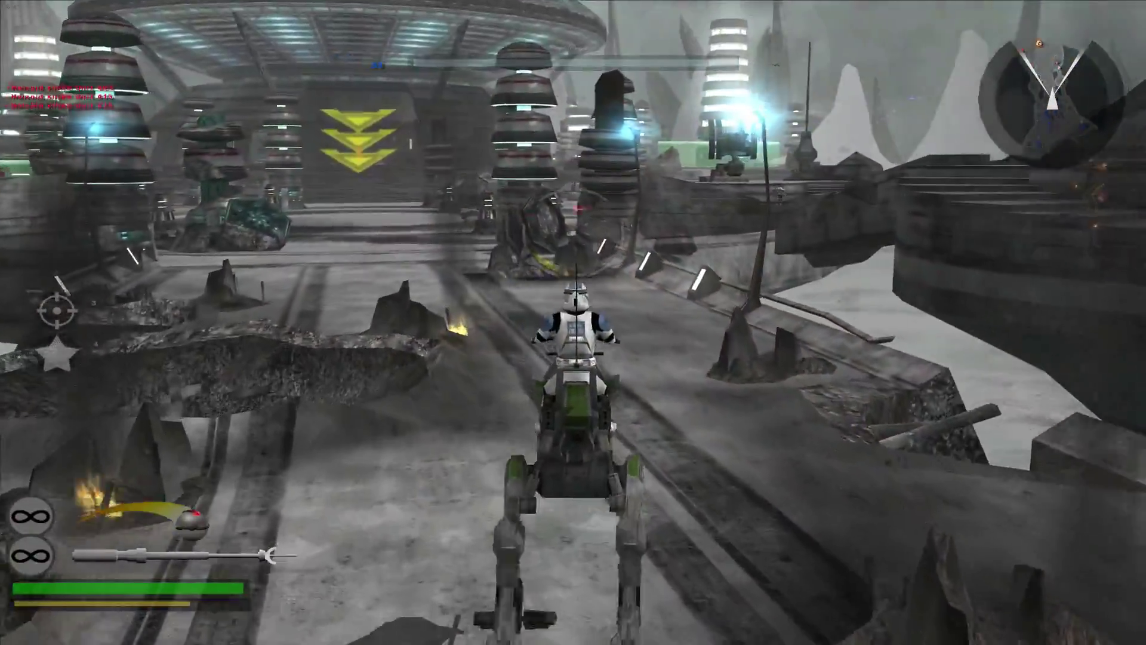
# Drive the AT-RT walker through the plaza and fire its lasers at the bunker.
pyautogui.press('w')
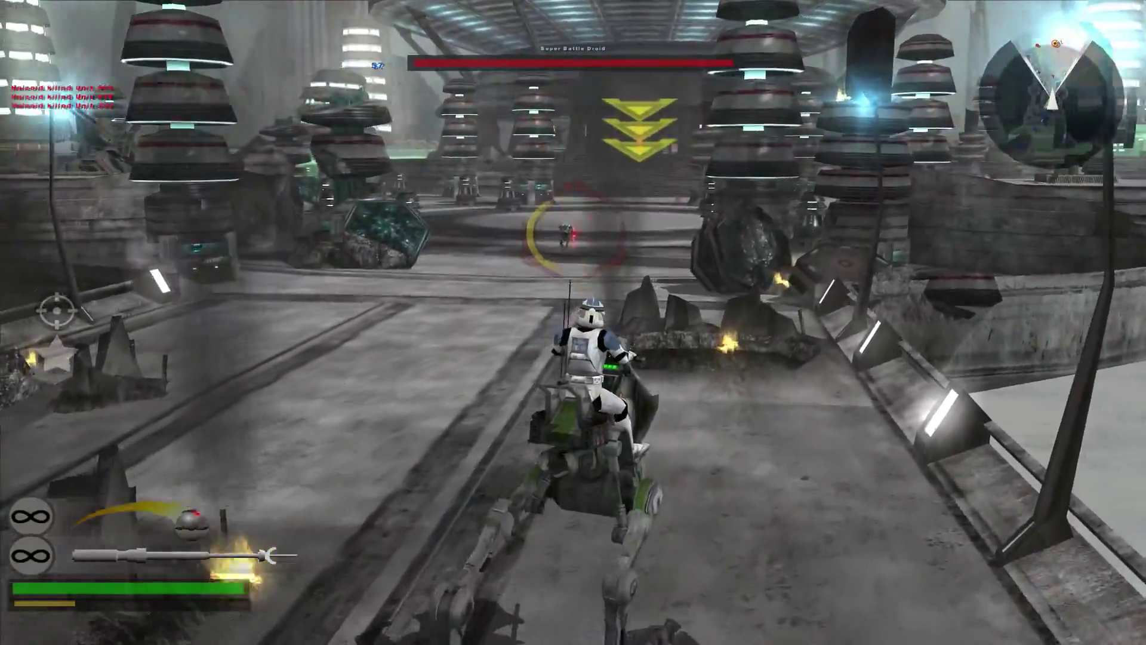
pyautogui.press('w')
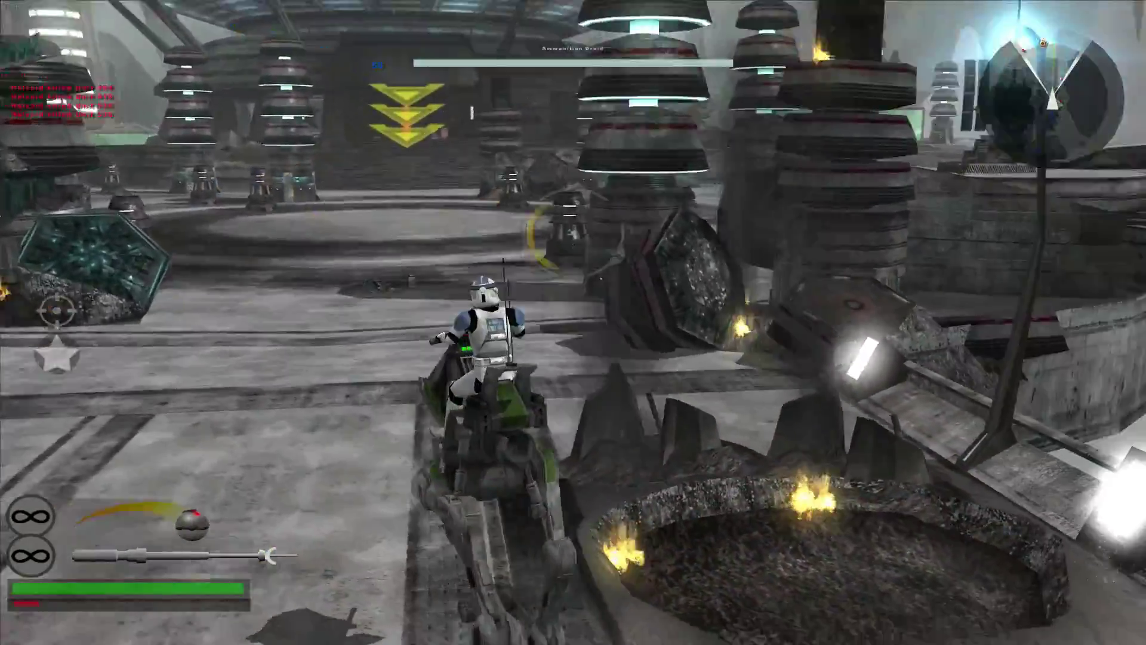
pyautogui.press('w')
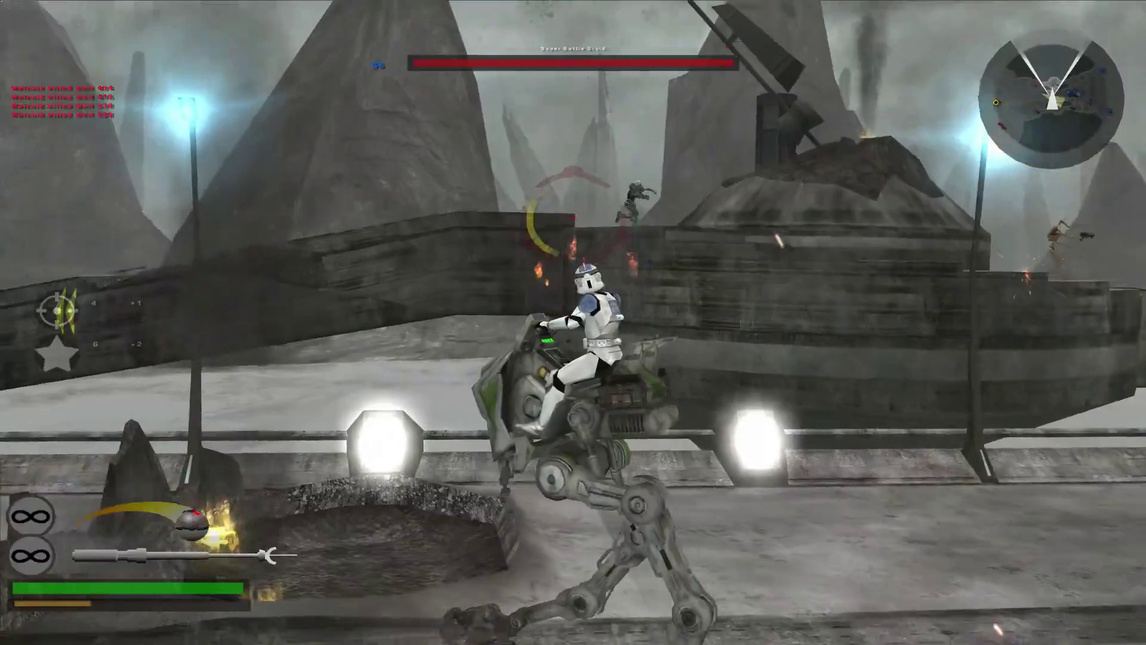
pyautogui.press('w')
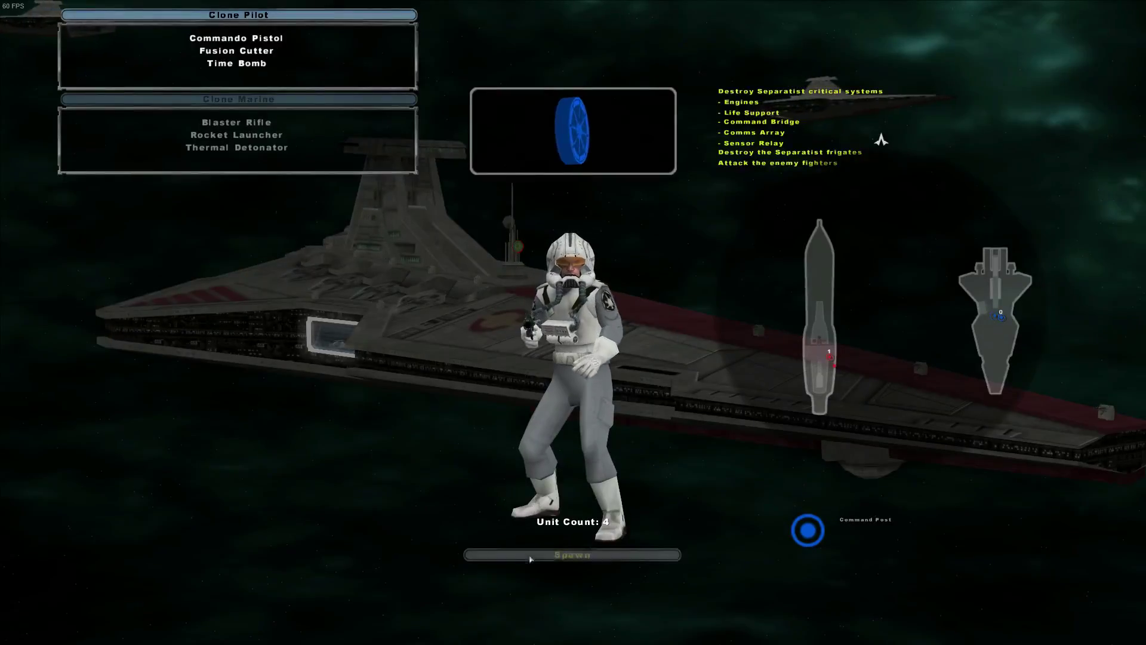
# Spawn as a Clone Pilot, board a Republic starfighter and fly out firing at enemy cruisers.
pyautogui.click(546, 557)
pyautogui.press('w')
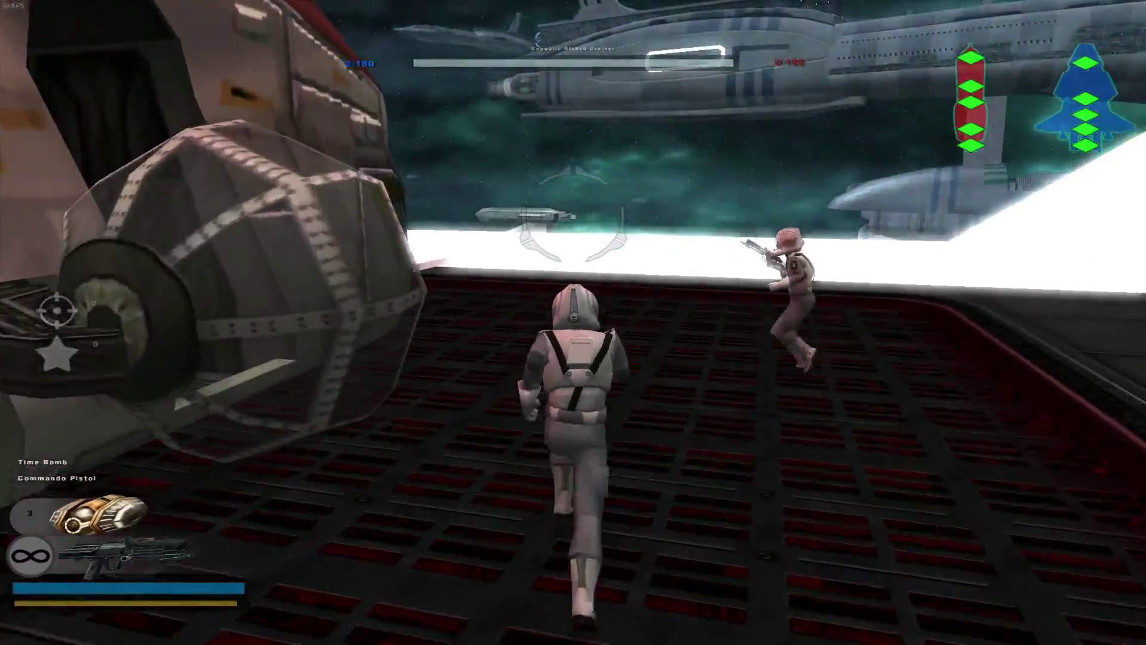
pyautogui.press('w')
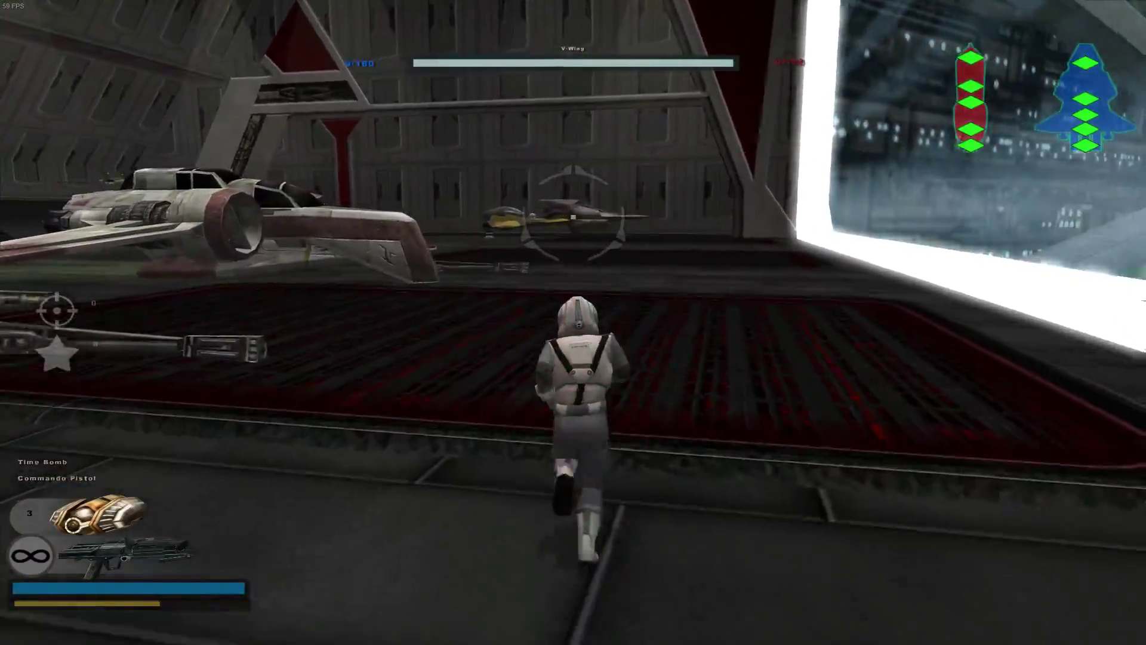
pyautogui.press('w')
pyautogui.press('space')
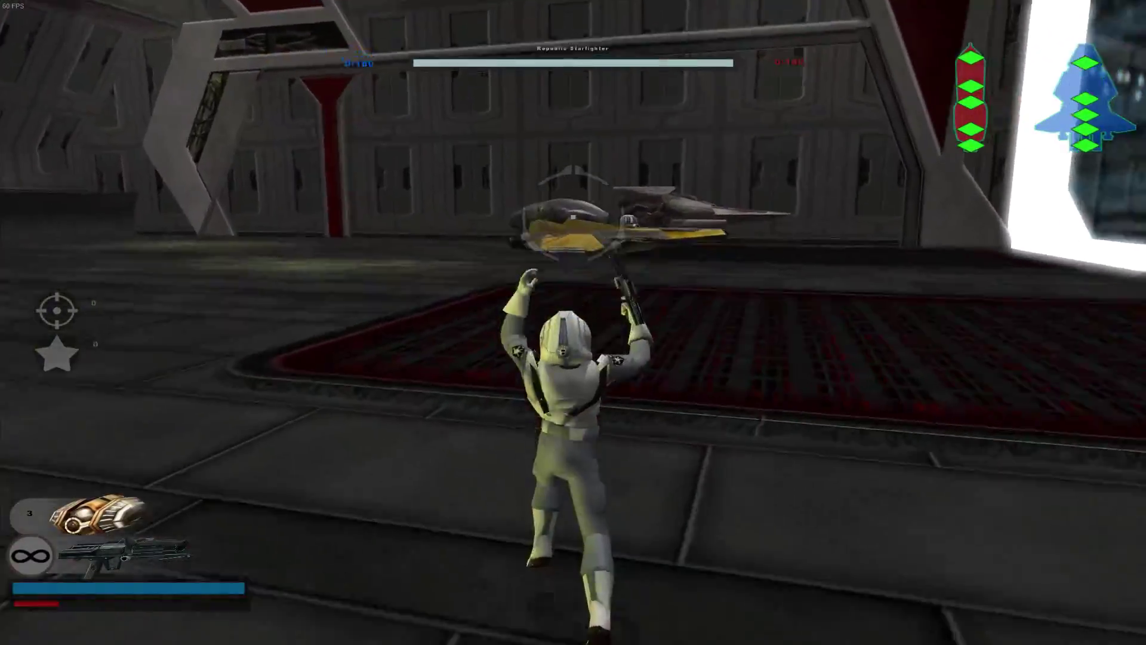
pyautogui.press('e')
pyautogui.press('w')
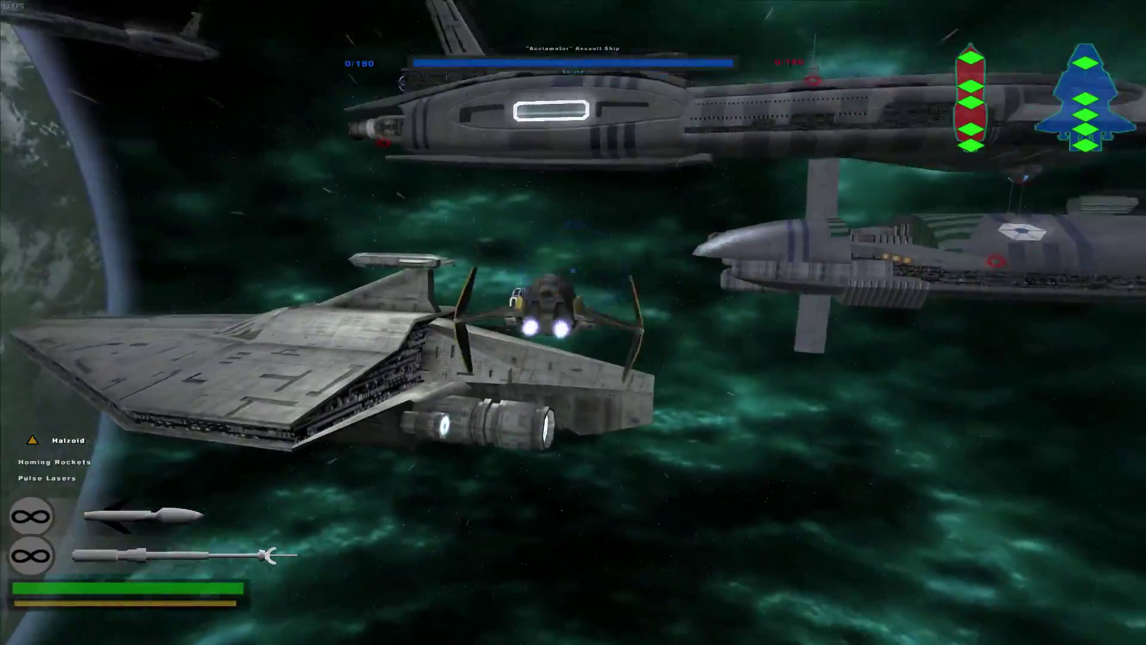
pyautogui.click(573, 255)
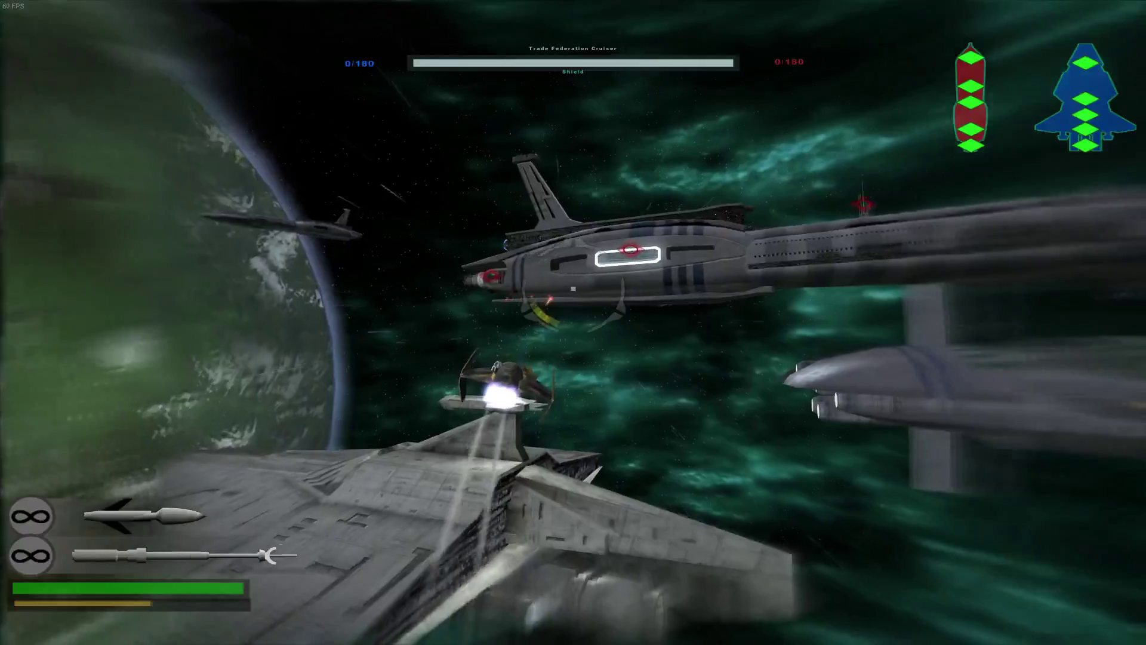